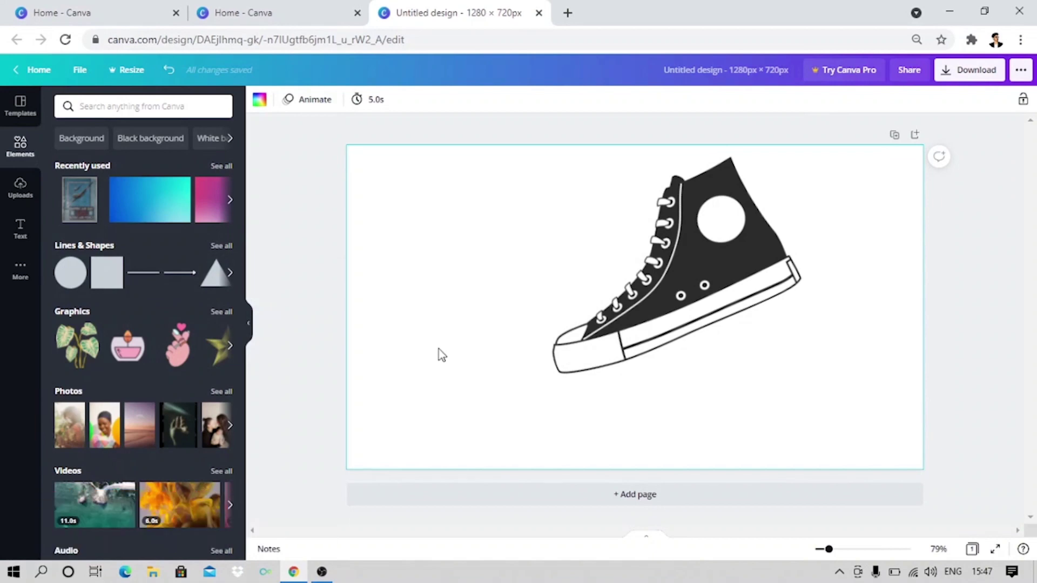
Select the black high-top sneaker image on the 1280×720 page
{"action": "left_click", "coordinate": [638, 294]}
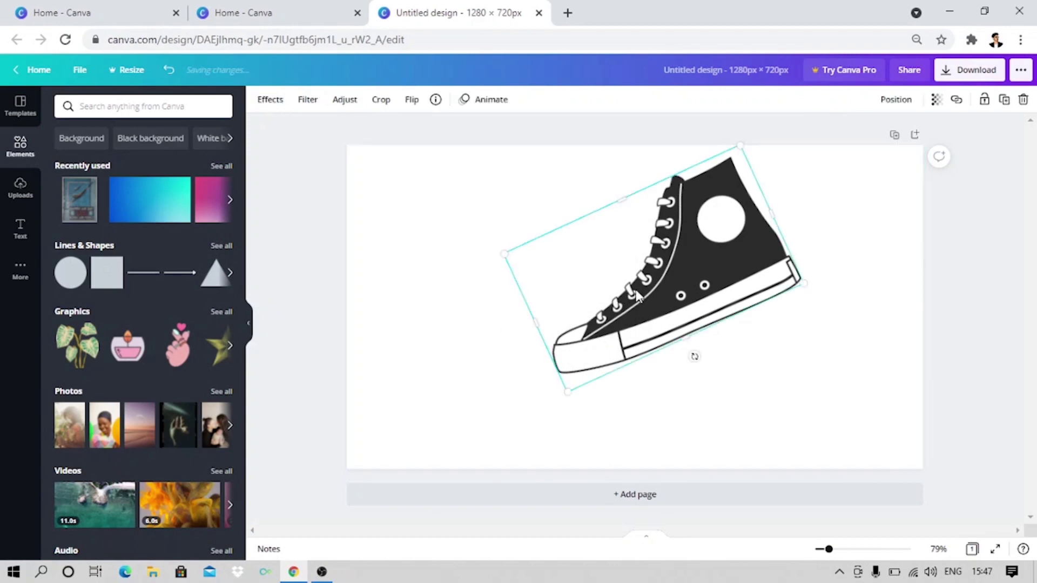
Apply a Shadows effect to the sneaker and set its direction to Bottom
{"action": "left_click", "coordinate": [272, 99]}
{"action": "scroll", "coordinate": [85, 287], "scroll_direction": "down", "scroll_amount": 2}
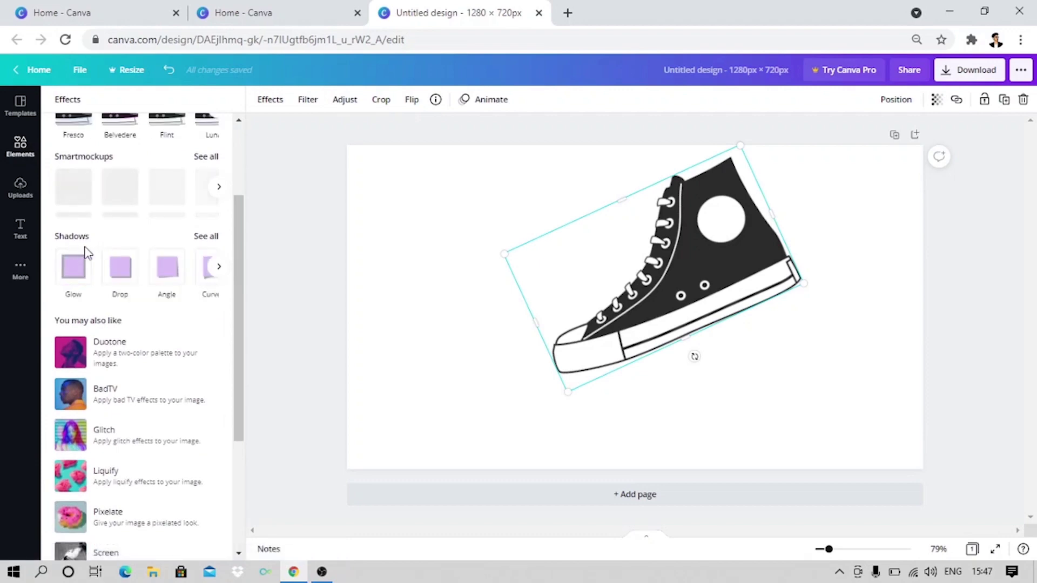
{"action": "left_click", "coordinate": [123, 280]}
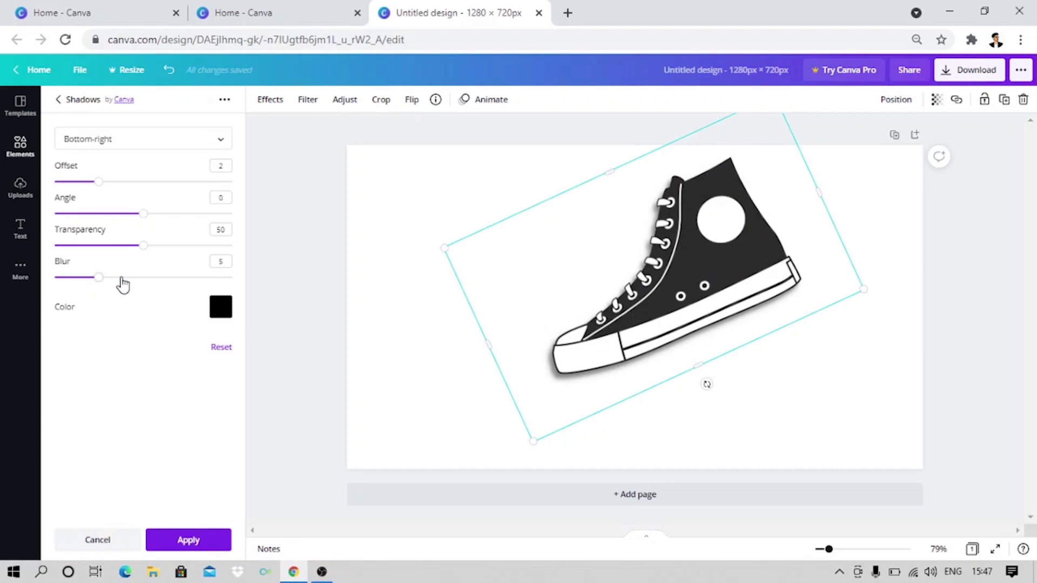
{"action": "left_click", "coordinate": [98, 144]}
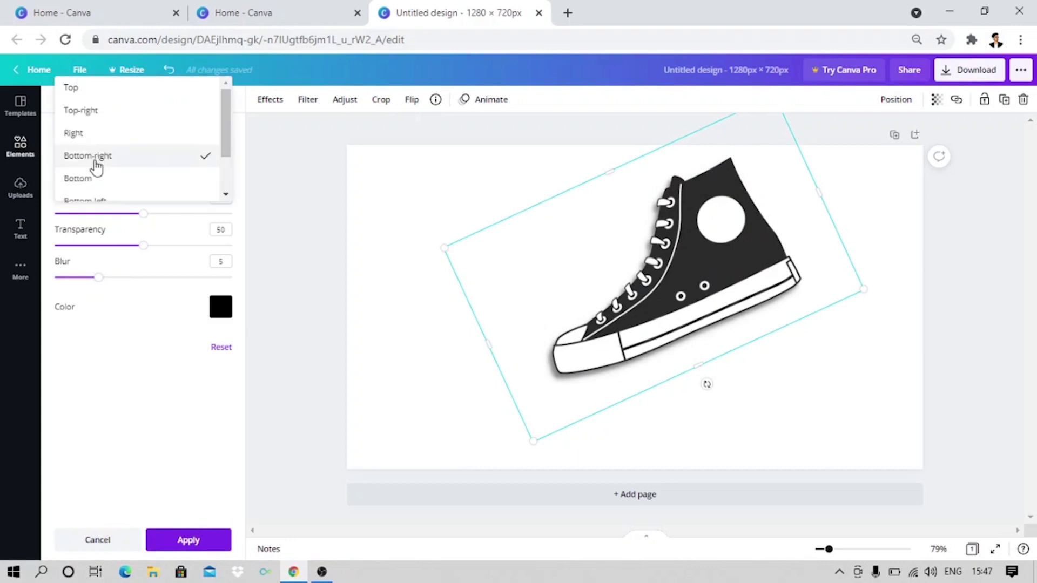
{"action": "left_click", "coordinate": [88, 179]}
Try the bottom-right, right and top-right shadow directions, return to Bottom, and push the shadow further out
{"action": "left_click", "coordinate": [95, 143]}
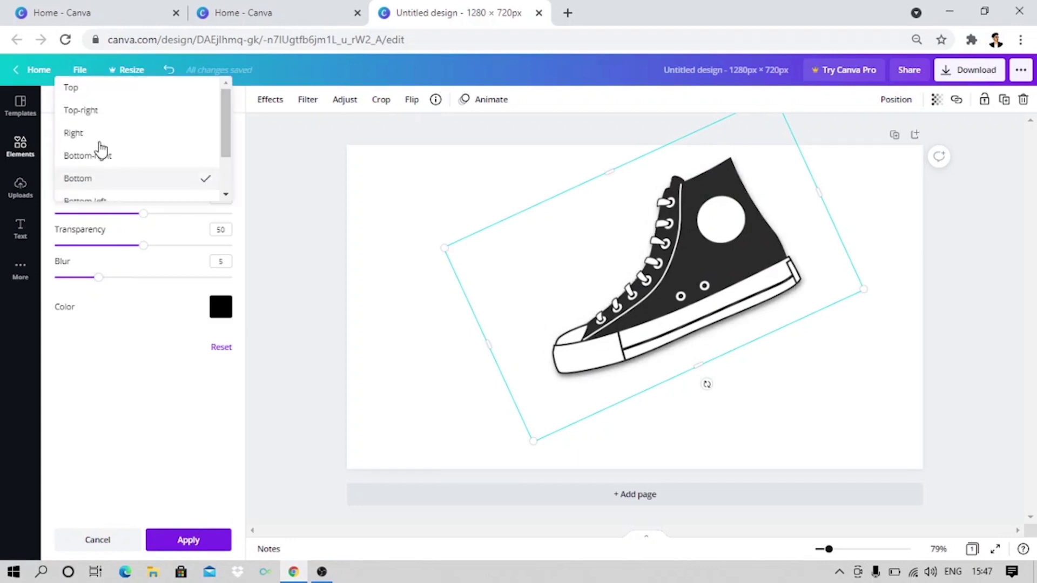
{"action": "left_click", "coordinate": [93, 155]}
{"action": "left_click", "coordinate": [84, 132]}
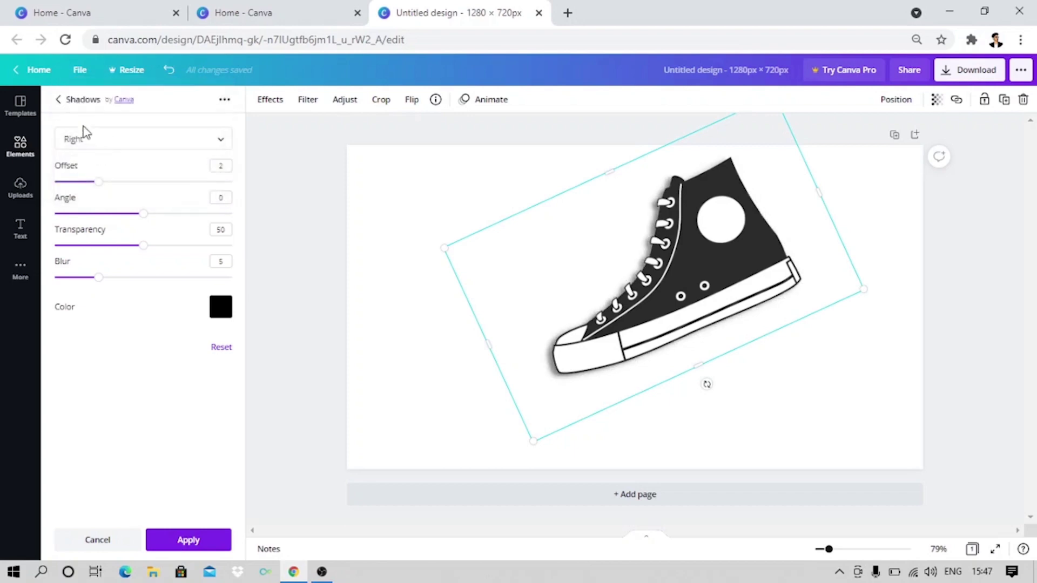
{"action": "left_click", "coordinate": [81, 141]}
{"action": "left_click", "coordinate": [82, 121]}
{"action": "left_click", "coordinate": [84, 138]}
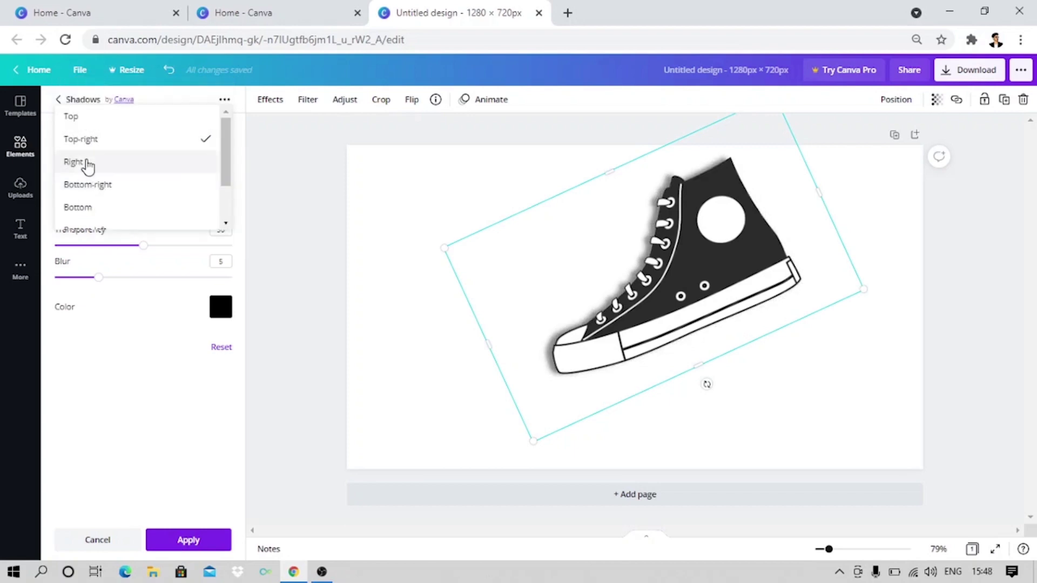
{"action": "scroll", "coordinate": [86, 227], "scroll_direction": "down", "scroll_amount": 1}
{"action": "left_click", "coordinate": [86, 196]}
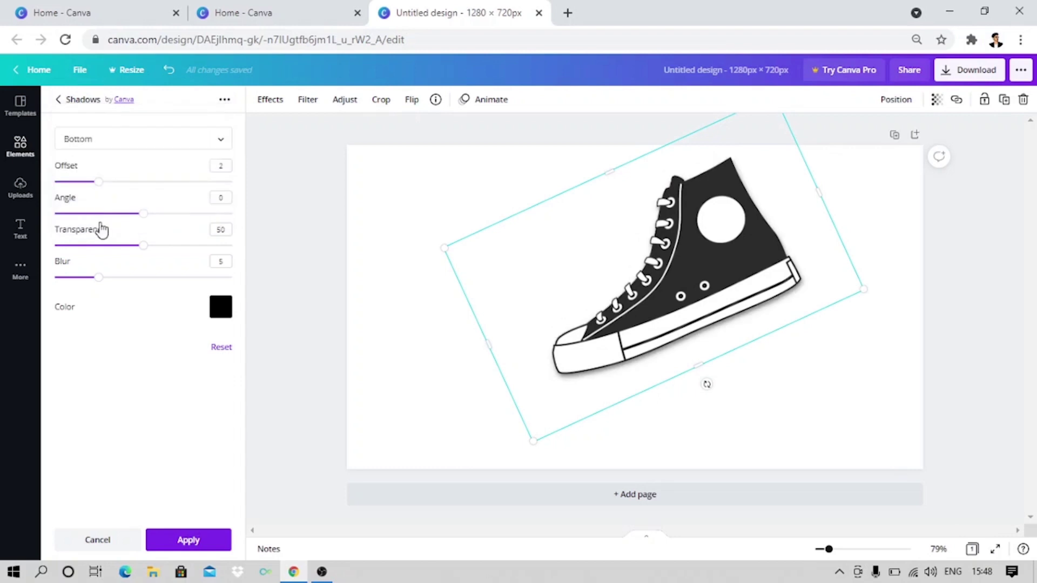
{"action": "left_click_drag", "start_coordinate": [98, 183], "coordinate": [193, 287]}
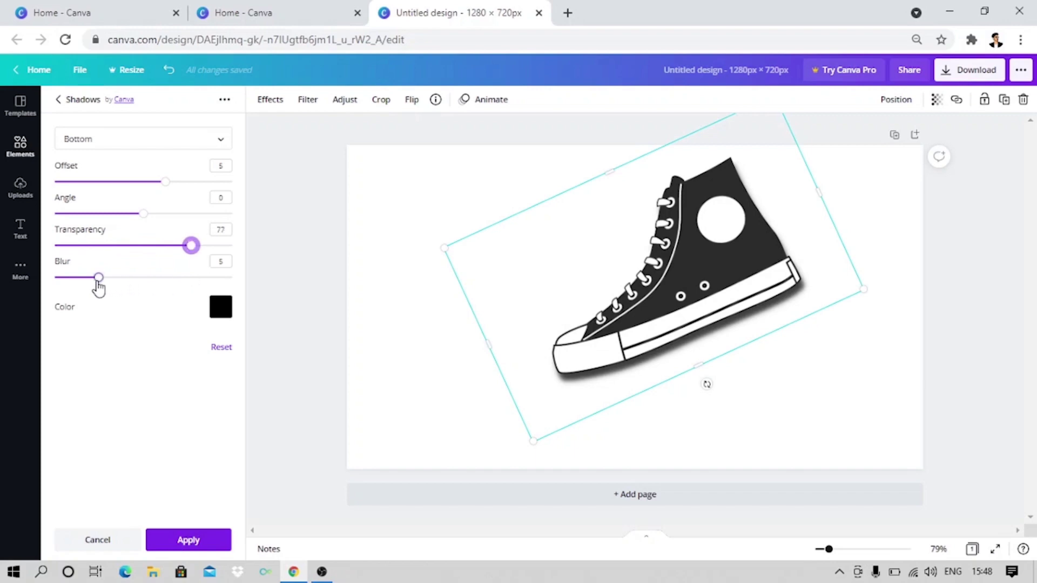
Lower the sneaker shadow's blur so the shadow looks sharper
{"action": "left_click_drag", "start_coordinate": [98, 283], "coordinate": [191, 345]}
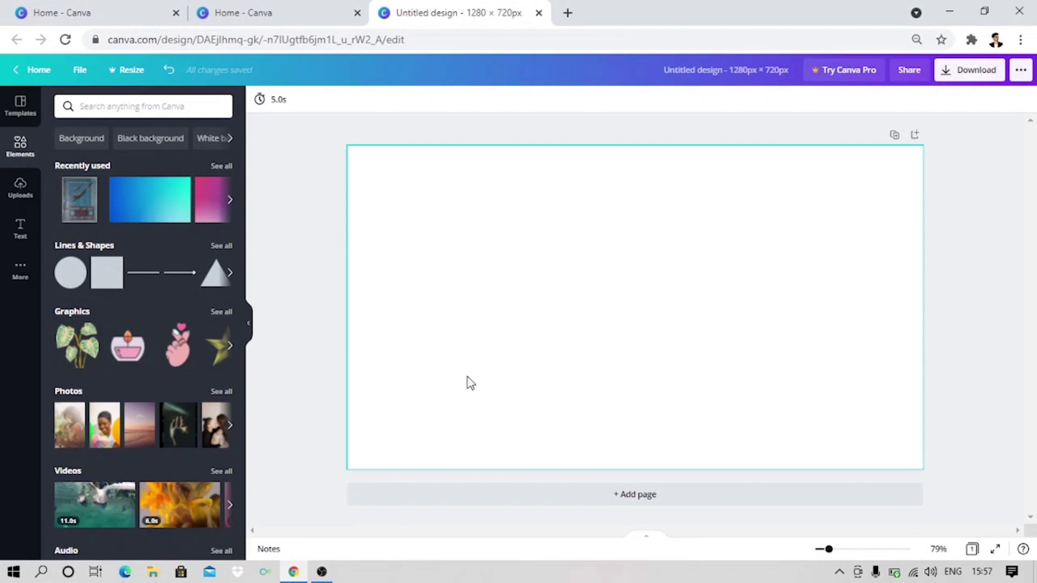
Search the elements library for 'gradient' and browse the results
{"action": "left_click", "coordinate": [95, 110]}
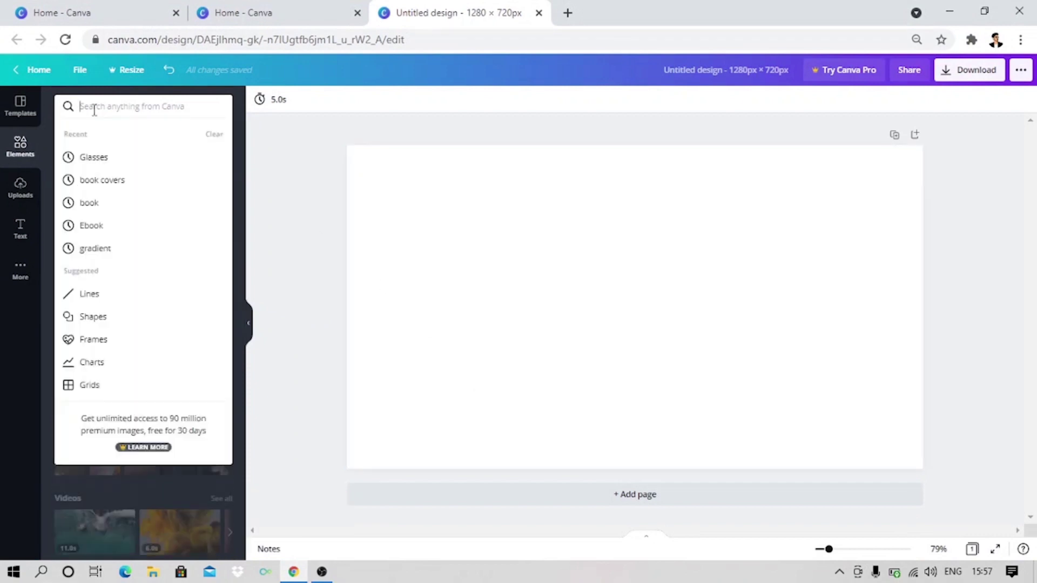
{"action": "type", "text": "GR"}
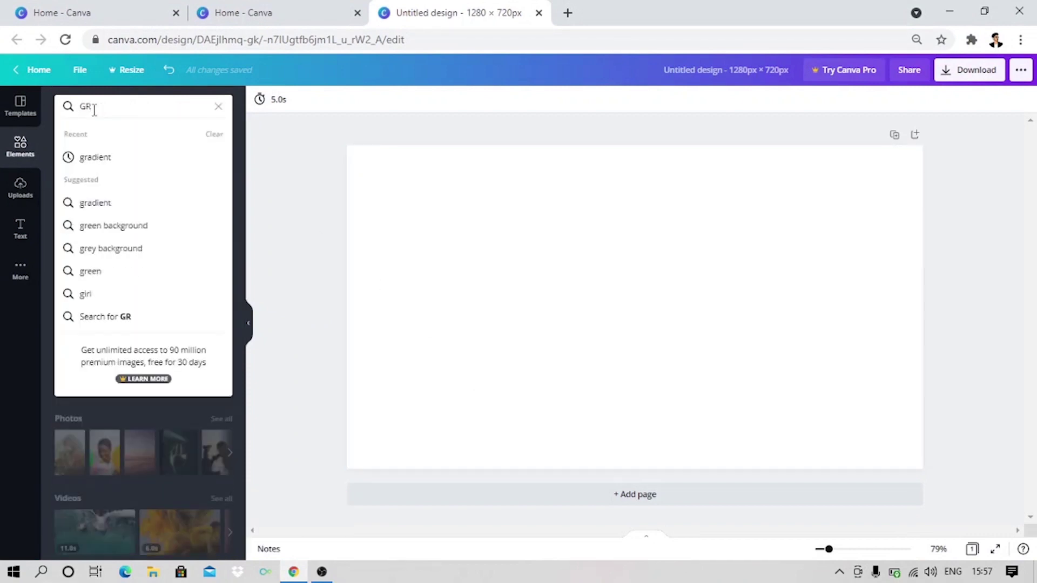
{"action": "left_click", "coordinate": [95, 157]}
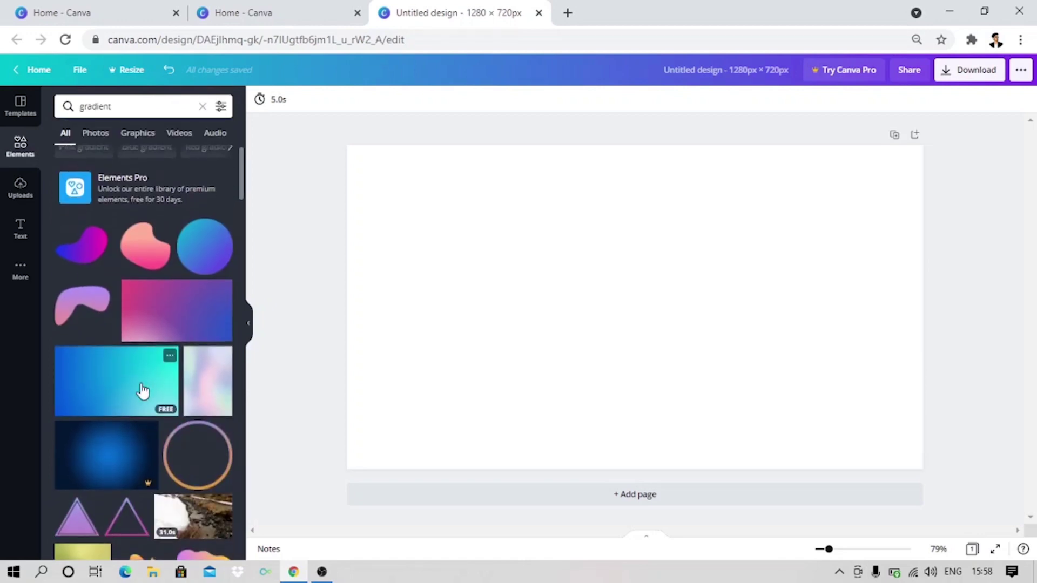
{"action": "scroll", "coordinate": [143, 390], "scroll_direction": "down", "scroll_amount": 15}
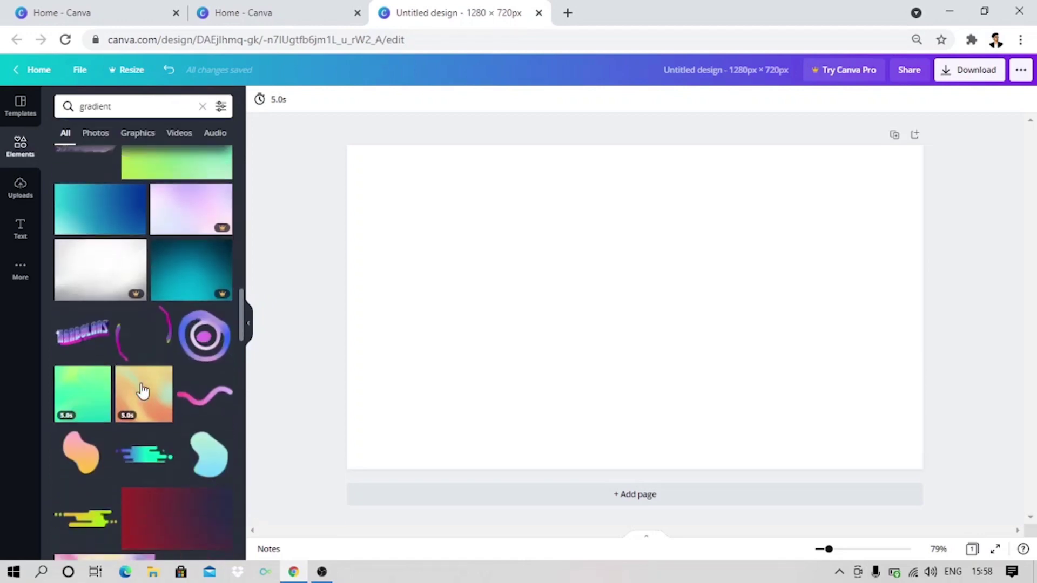
{"action": "scroll", "coordinate": [143, 390], "scroll_direction": "up", "scroll_amount": 15}
Add the blue-to-teal gradient and stretch it up and right to cover the page
{"action": "left_click", "coordinate": [124, 410]}
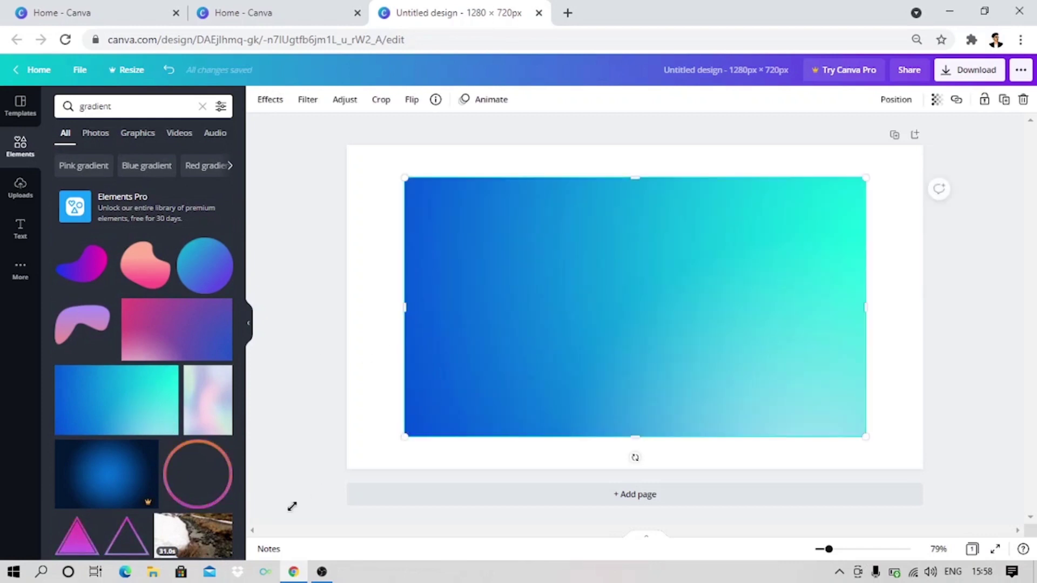
{"action": "left_click_drag", "start_coordinate": [291, 506], "coordinate": [289, 503]}
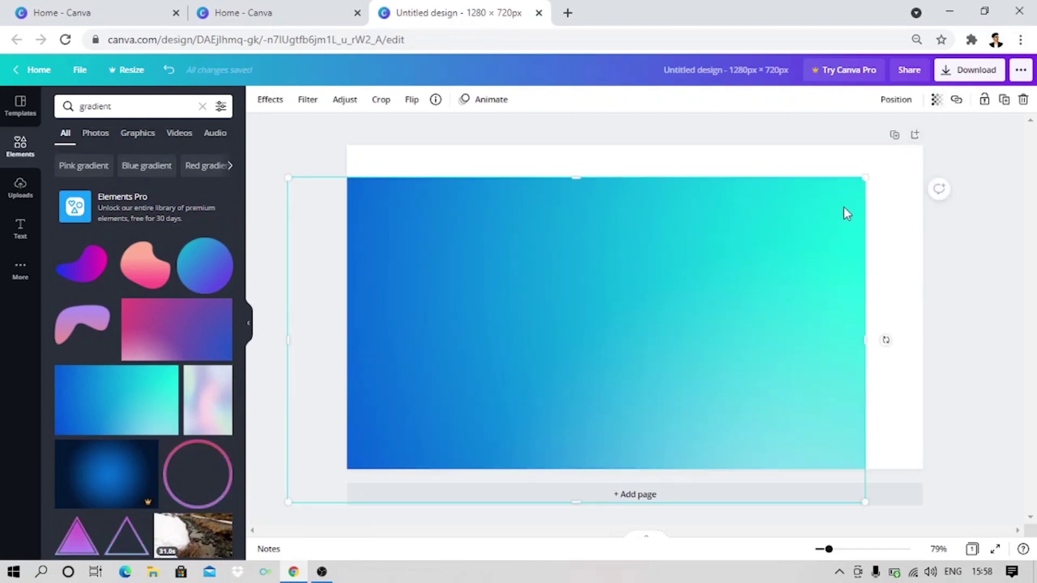
{"action": "left_click_drag", "start_coordinate": [866, 177], "coordinate": [963, 113]}
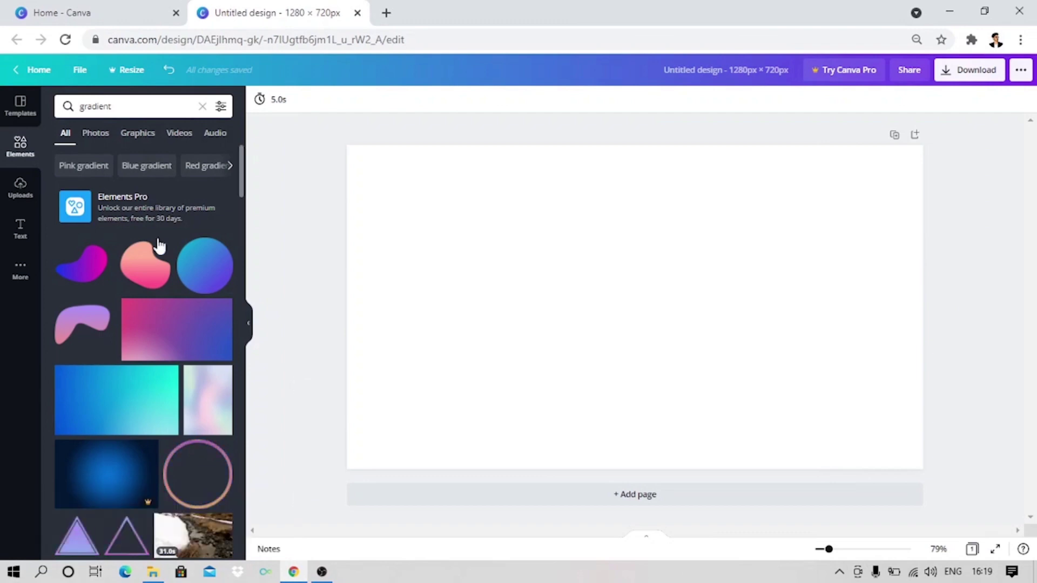
Add the uploaded book cover image to the page and enlarge it
{"action": "left_click", "coordinate": [22, 190]}
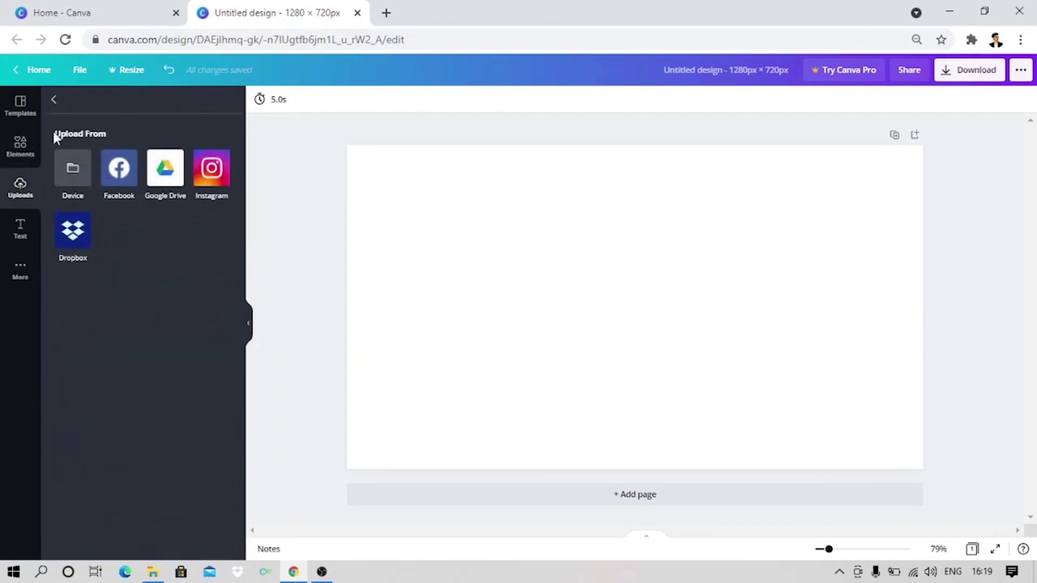
{"action": "left_click", "coordinate": [56, 111]}
{"action": "left_click", "coordinate": [208, 254]}
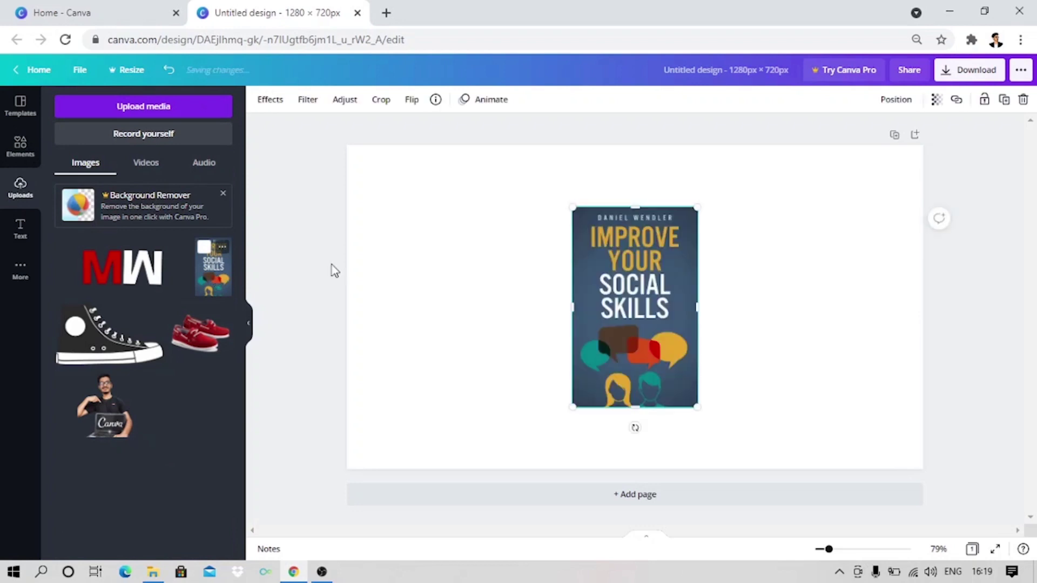
{"action": "left_click_drag", "start_coordinate": [700, 199], "coordinate": [714, 153]}
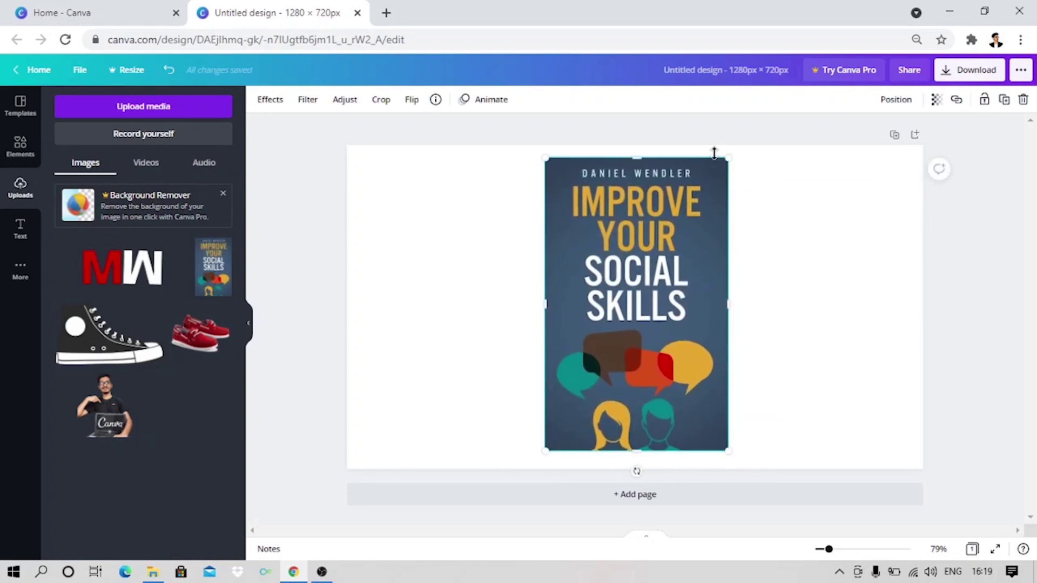
Apply the Book 6 Smartmockup to the book cover
{"action": "left_click", "coordinate": [264, 99]}
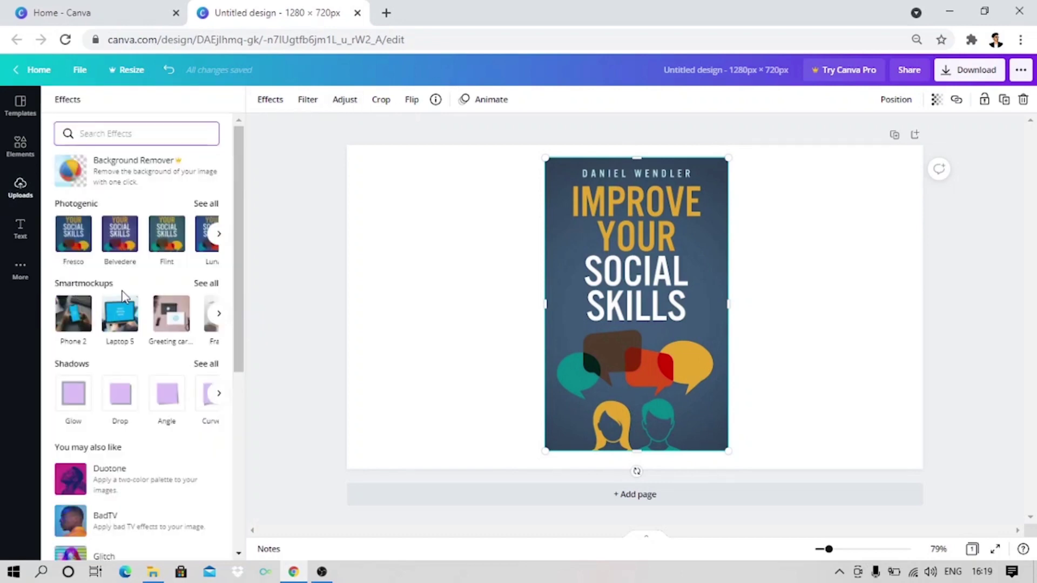
{"action": "left_click", "coordinate": [205, 283]}
{"action": "scroll", "coordinate": [139, 383], "scroll_direction": "down", "scroll_amount": 15}
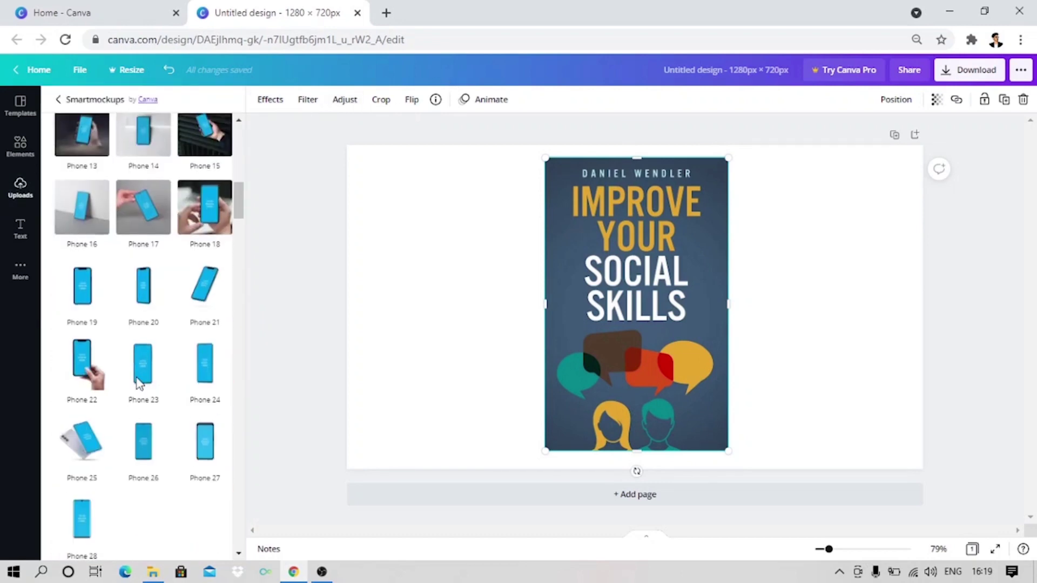
{"action": "scroll", "coordinate": [139, 383], "scroll_direction": "down", "scroll_amount": 15}
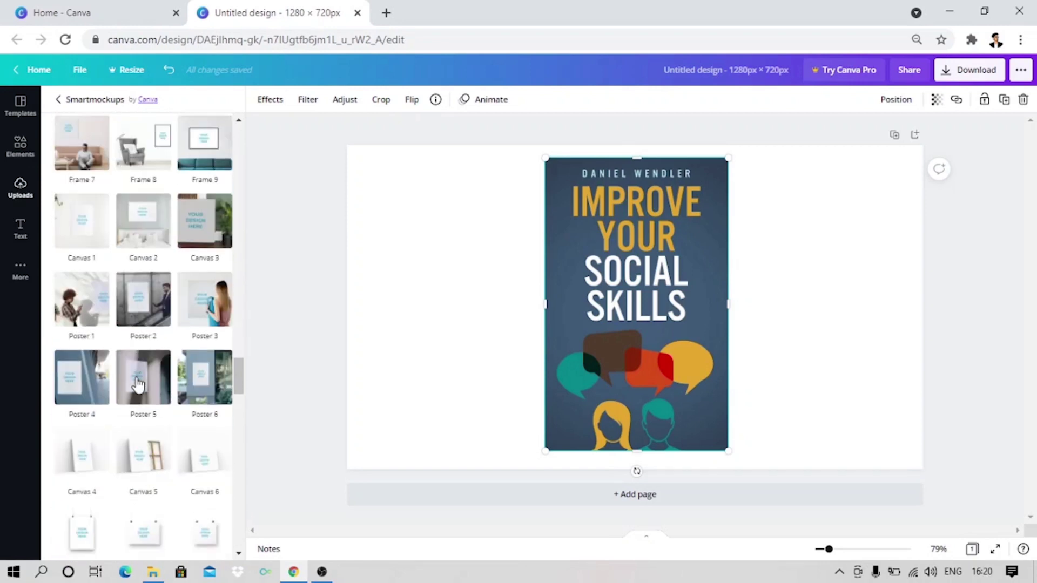
{"action": "left_click", "coordinate": [199, 262]}
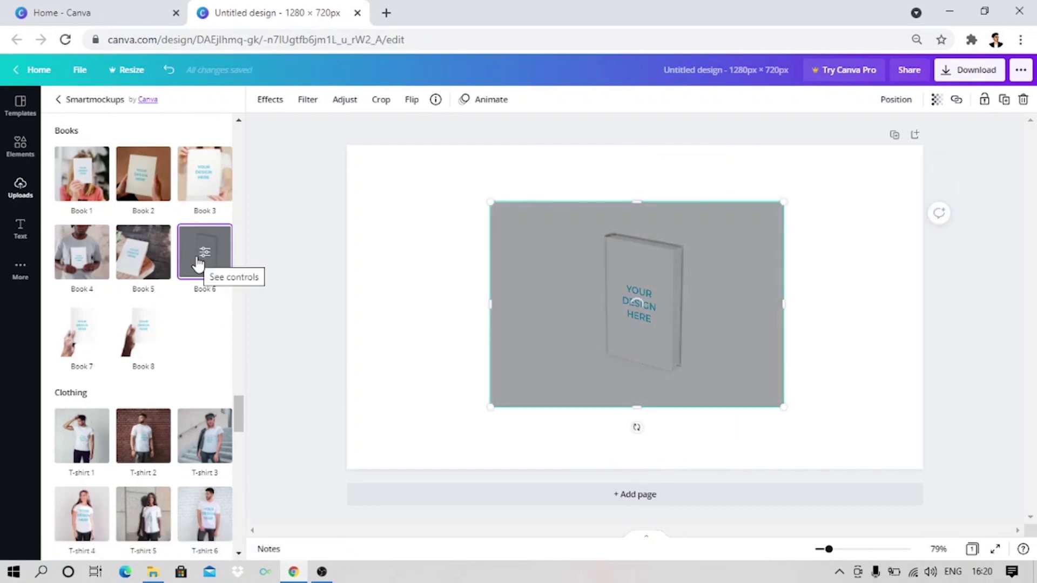
Set the Book 6 mockup's object colour to dark grey and shrink the book slightly
{"action": "left_click", "coordinate": [198, 262]}
{"action": "left_click", "coordinate": [220, 217]}
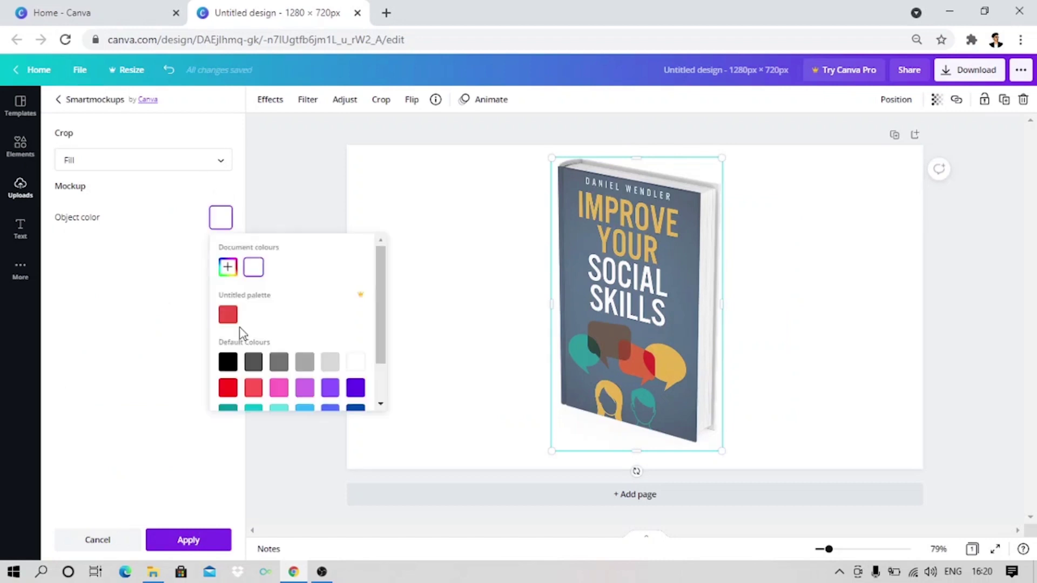
{"action": "left_click", "coordinate": [228, 362]}
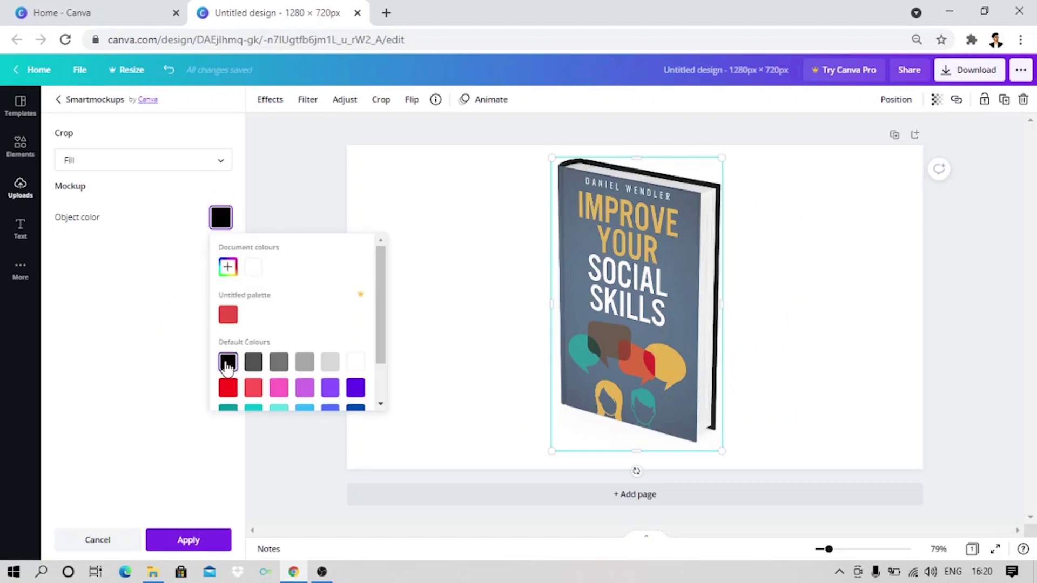
{"action": "left_click", "coordinate": [253, 364]}
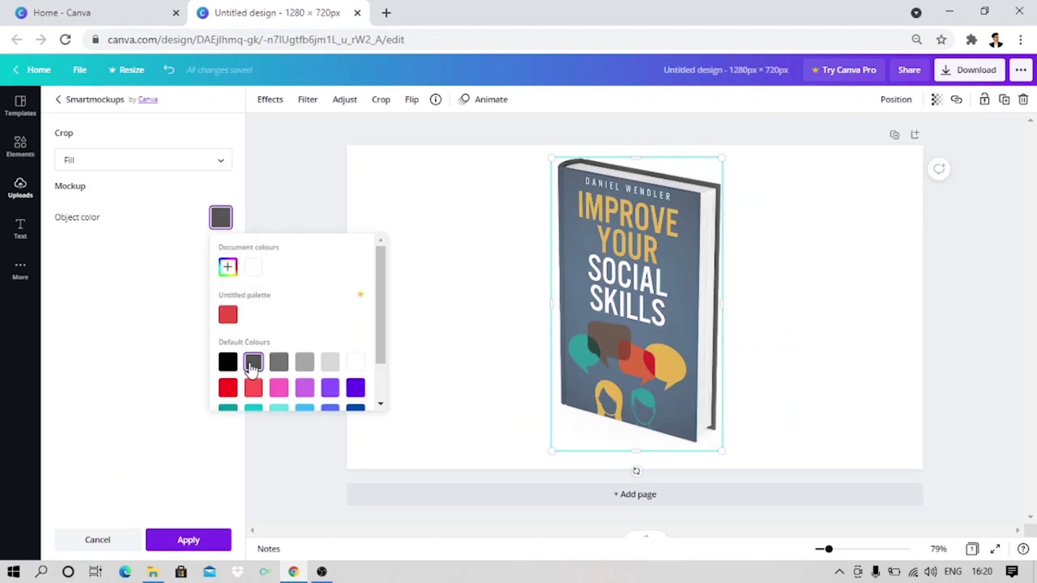
{"action": "left_click", "coordinate": [174, 339]}
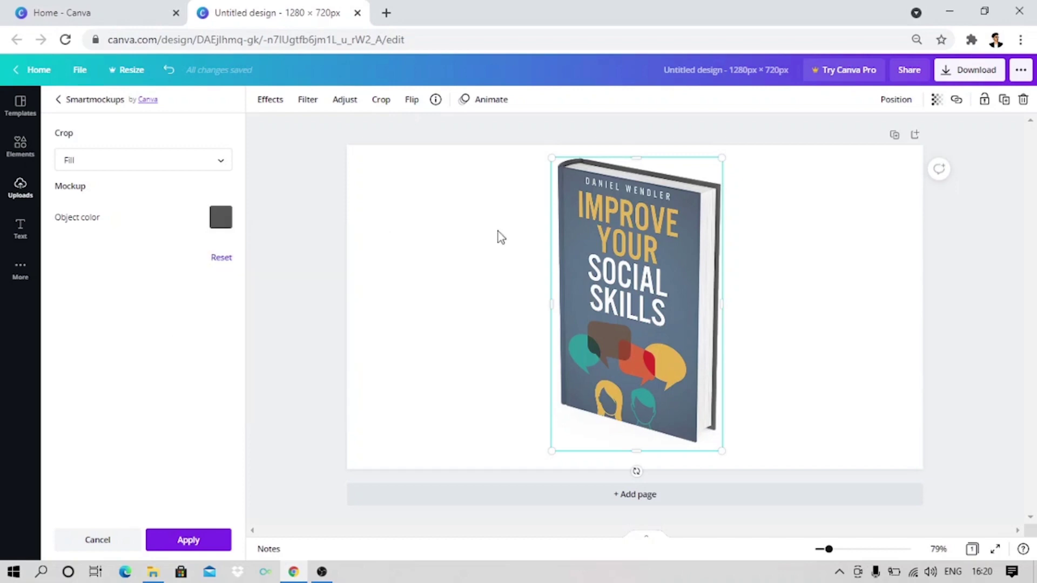
{"action": "left_click", "coordinate": [677, 187]}
{"action": "left_click_drag", "start_coordinate": [716, 159], "coordinate": [719, 165]}
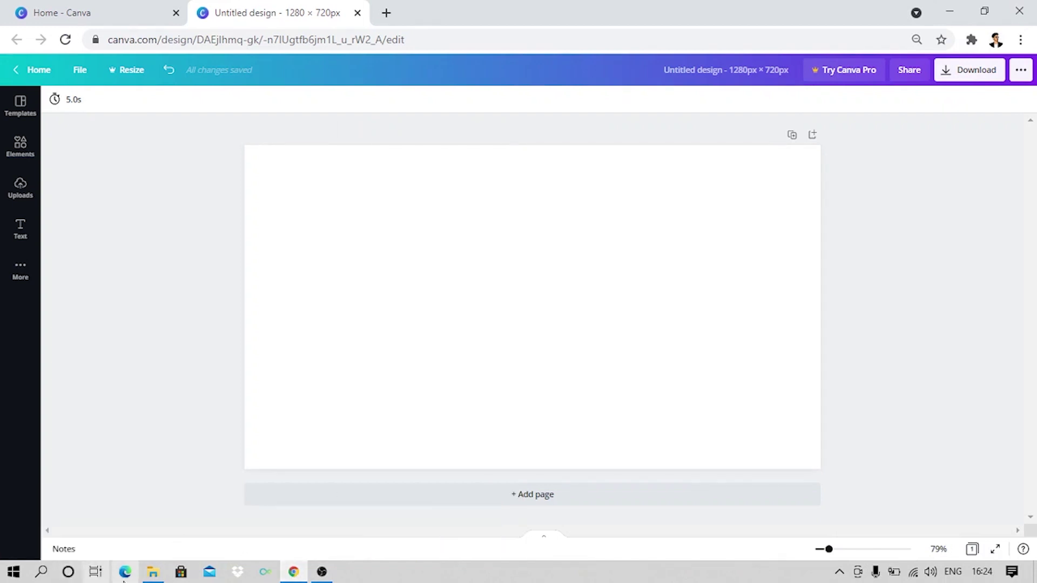
Drag the MW logo file into the design and place it at the page's upper right
{"action": "left_click", "coordinate": [153, 571]}
{"action": "left_click_drag", "start_coordinate": [253, 211], "coordinate": [420, 380]}
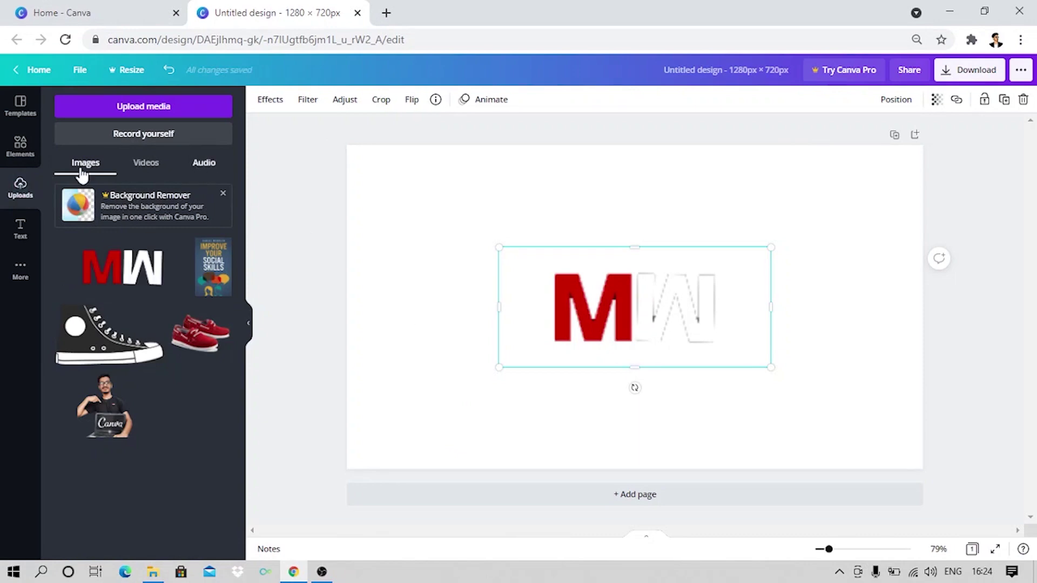
{"action": "left_click", "coordinate": [135, 107]}
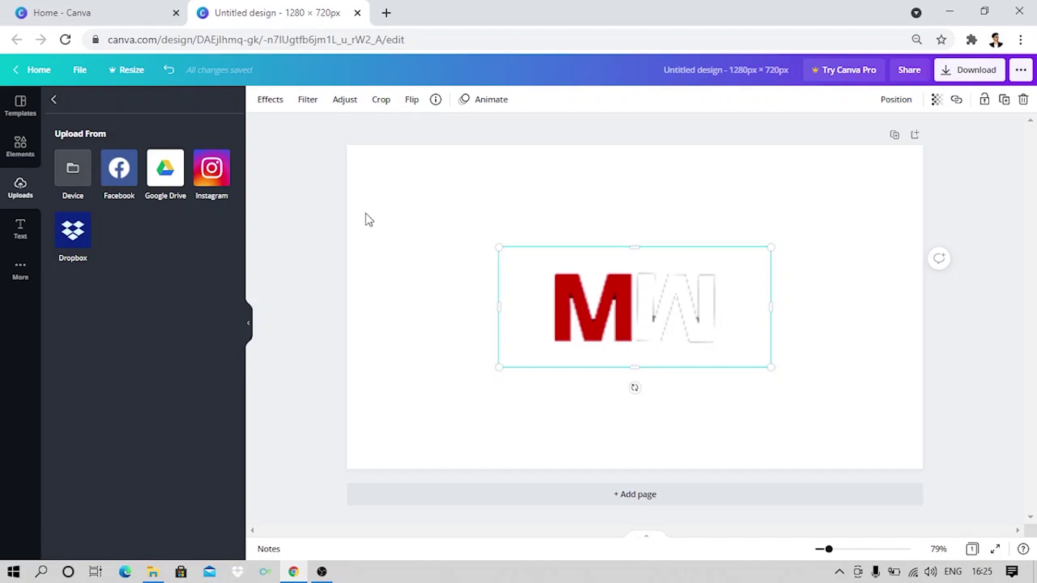
{"action": "left_click_drag", "start_coordinate": [610, 311], "coordinate": [748, 212]}
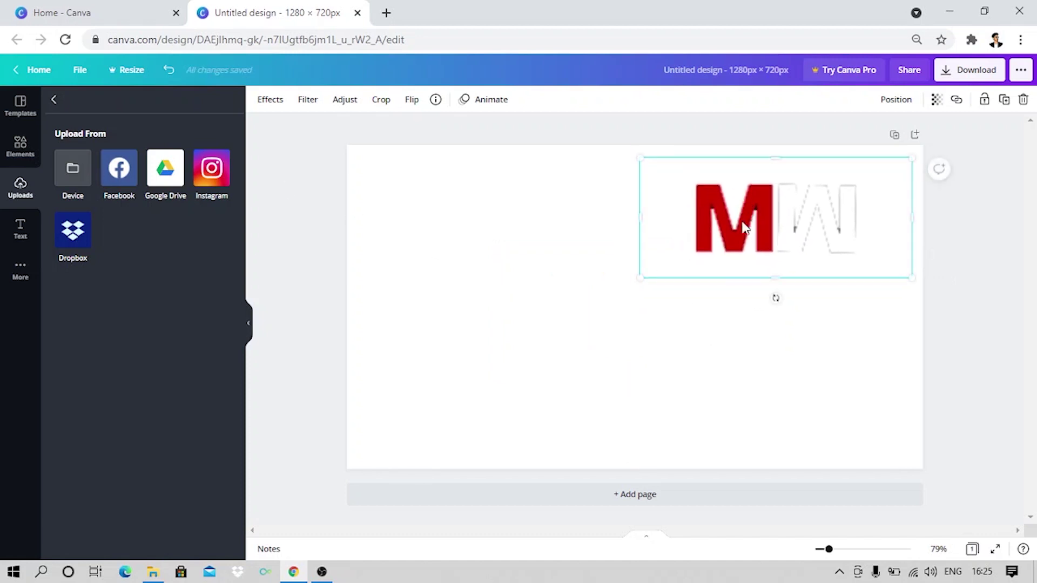
{"action": "left_click", "coordinate": [690, 372]}
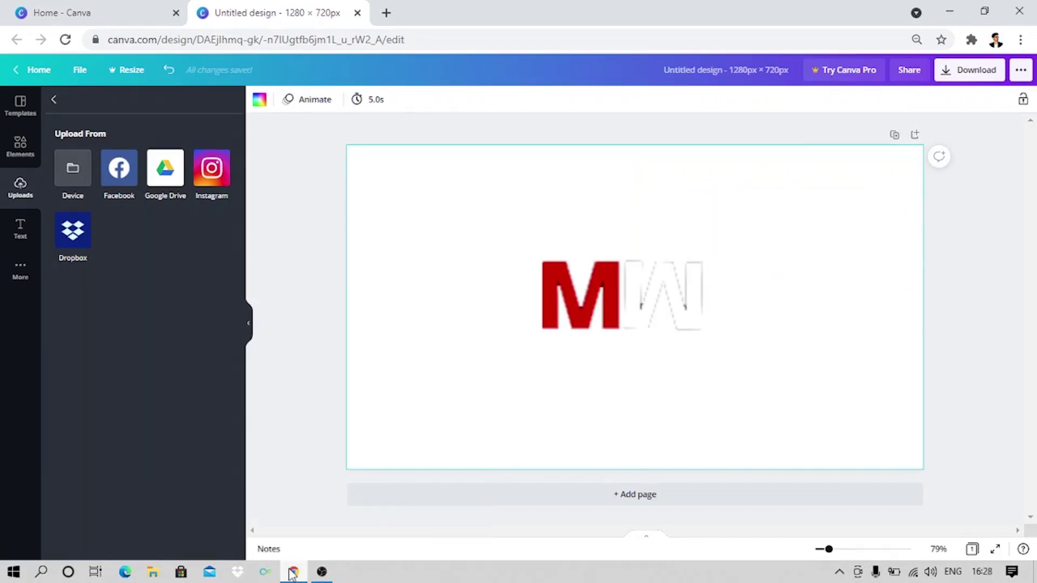
Duplicate the MW logo several times, moving copies to the upper right and left of the page
{"action": "left_click", "coordinate": [628, 331]}
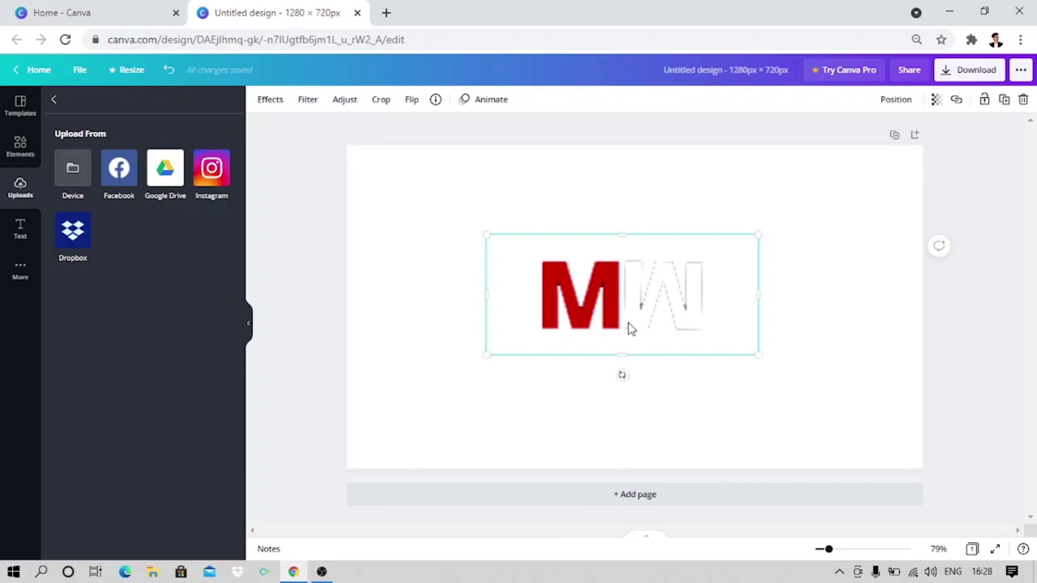
{"action": "key", "text": "ctrl+d"}
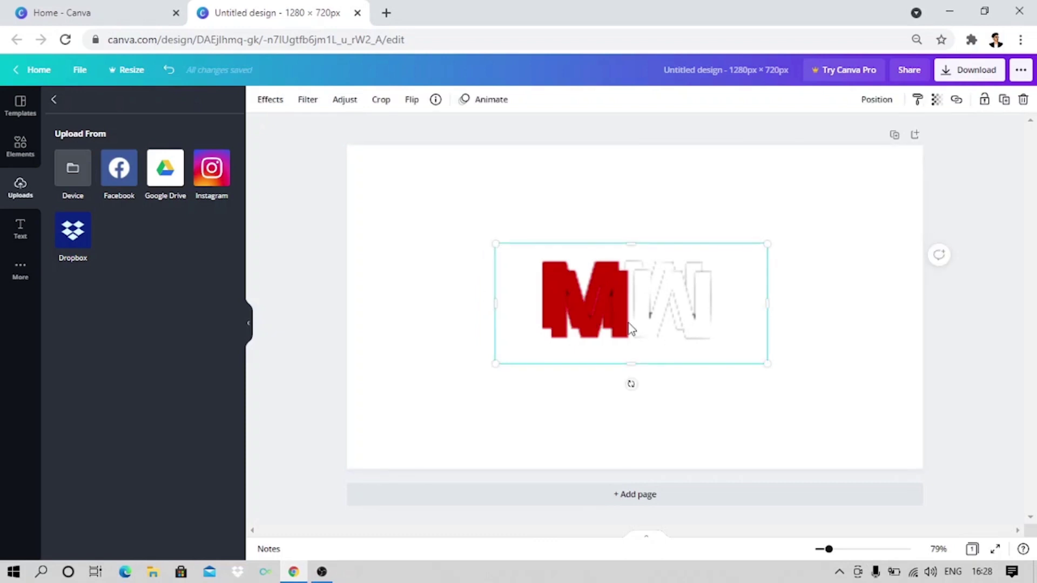
{"action": "left_click_drag", "start_coordinate": [629, 325], "coordinate": [755, 239]}
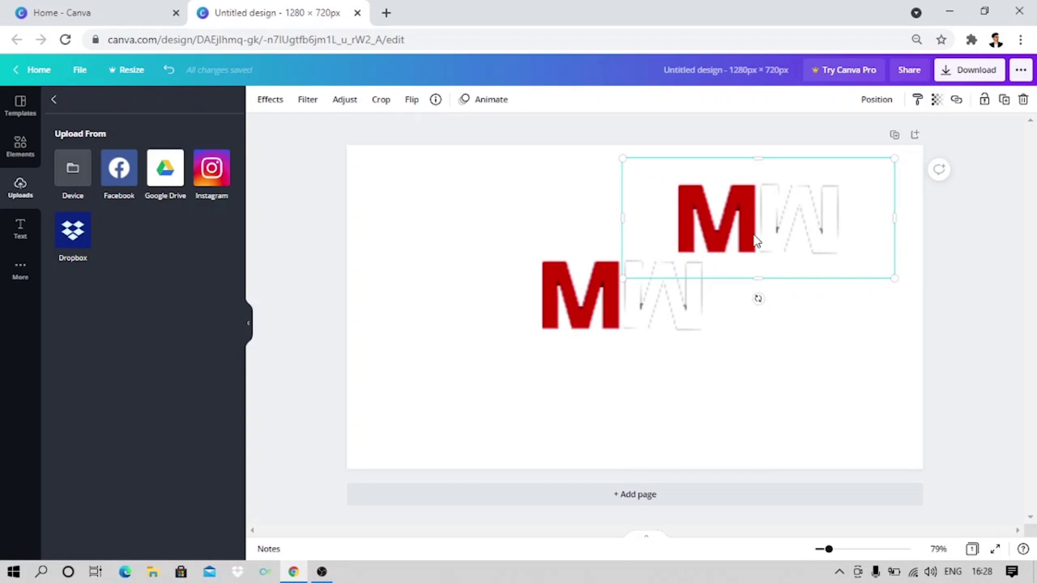
{"action": "left_click", "coordinate": [1003, 100]}
{"action": "left_click", "coordinate": [1003, 100]}
{"action": "left_click_drag", "start_coordinate": [715, 225], "coordinate": [433, 249]}
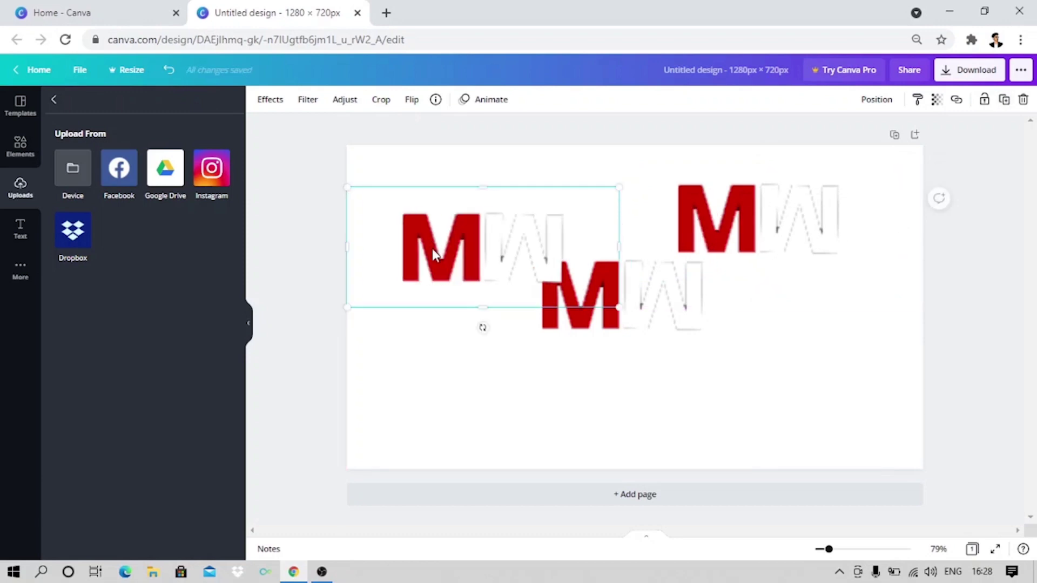
{"action": "key", "text": "ctrl+d"}
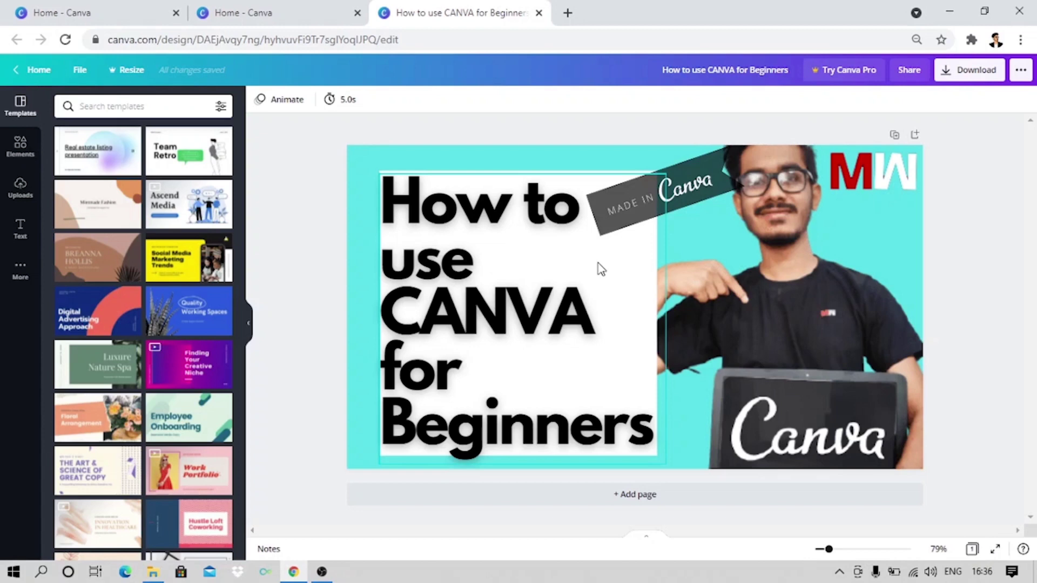
Apply the Glow shadow effect to the person photo on the thumbnail
{"action": "left_click_drag", "start_coordinate": [600, 268], "coordinate": [745, 334]}
{"action": "left_click", "coordinate": [743, 327]}
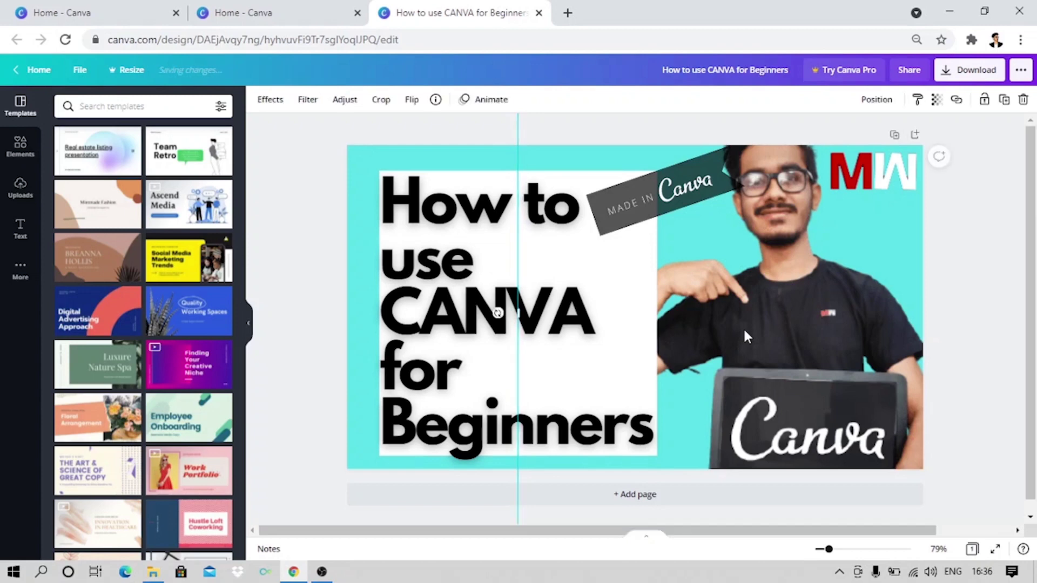
{"action": "left_click", "coordinate": [265, 102]}
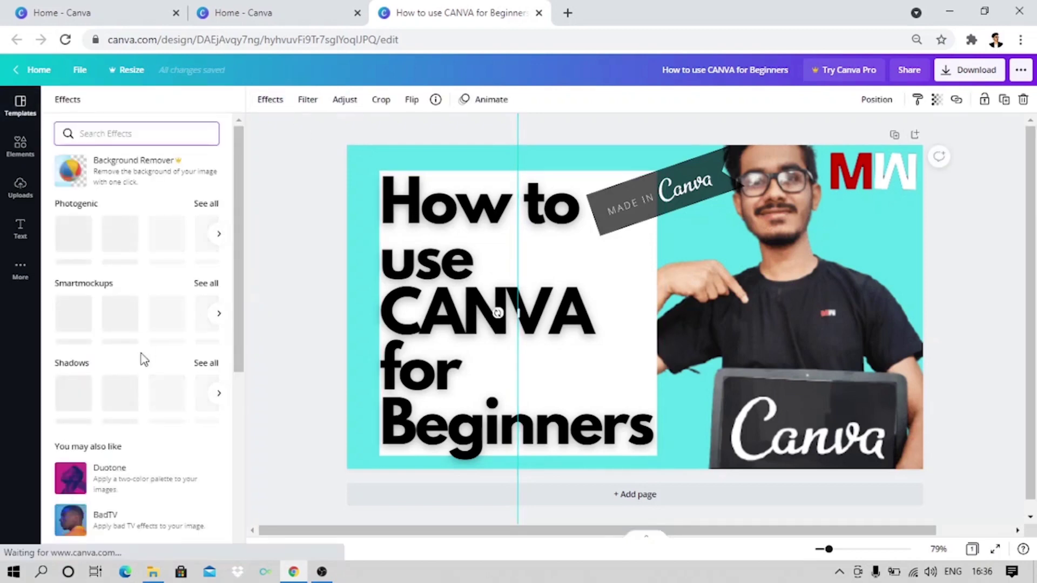
{"action": "left_click", "coordinate": [73, 394]}
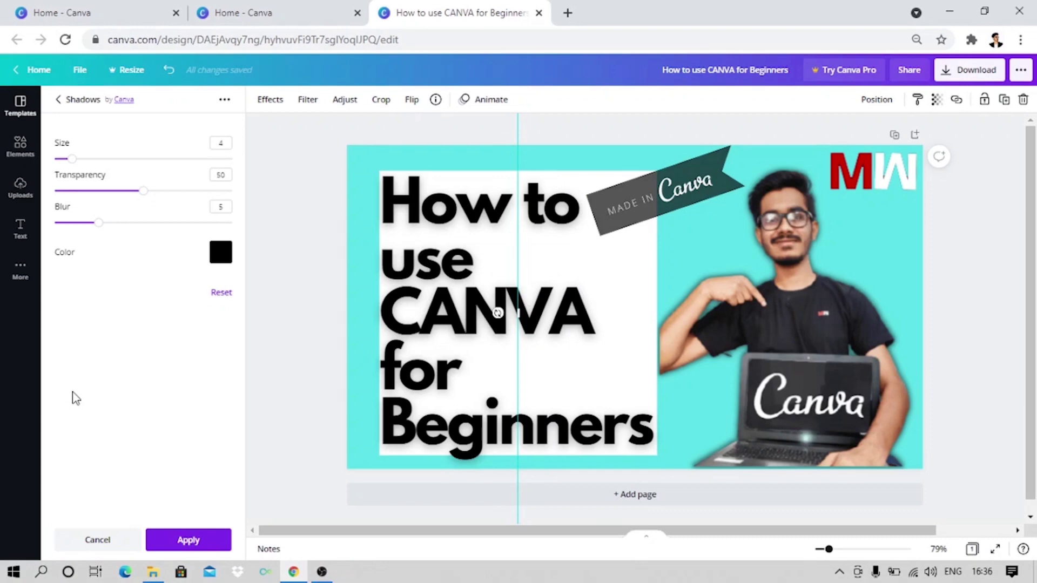
Make the glow white with blur 0, transparency 100 and size 10
{"action": "left_click", "coordinate": [220, 252]}
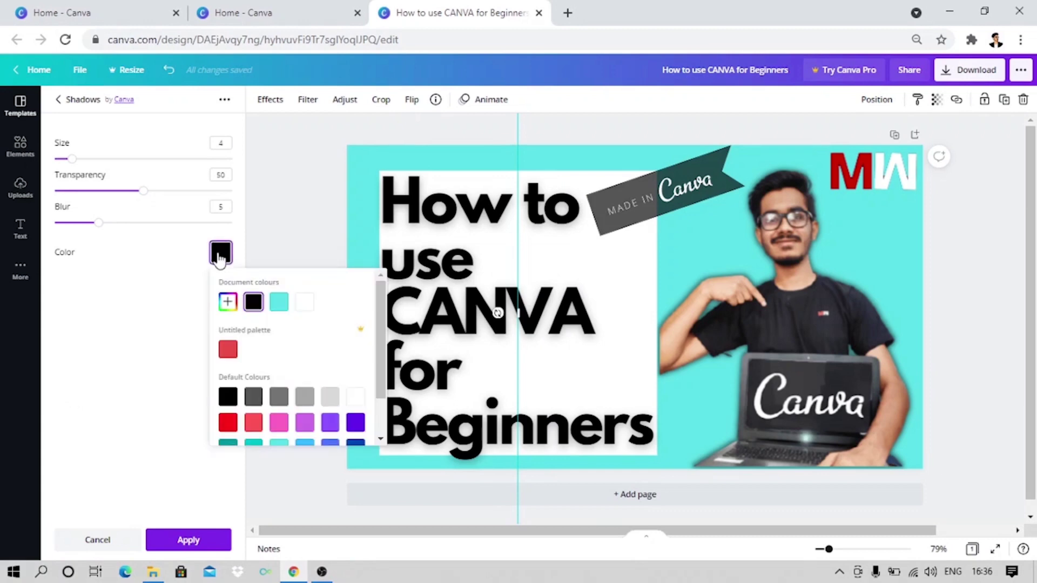
{"action": "left_click", "coordinate": [350, 409]}
{"action": "left_click_drag", "start_coordinate": [98, 222], "coordinate": [18, 241]}
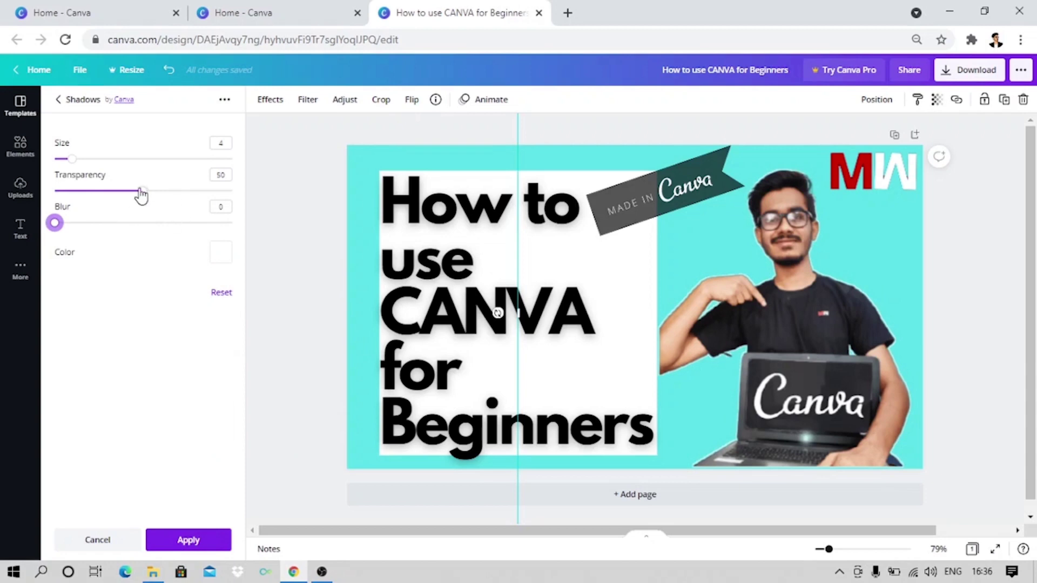
{"action": "left_click_drag", "start_coordinate": [141, 190], "coordinate": [266, 224]}
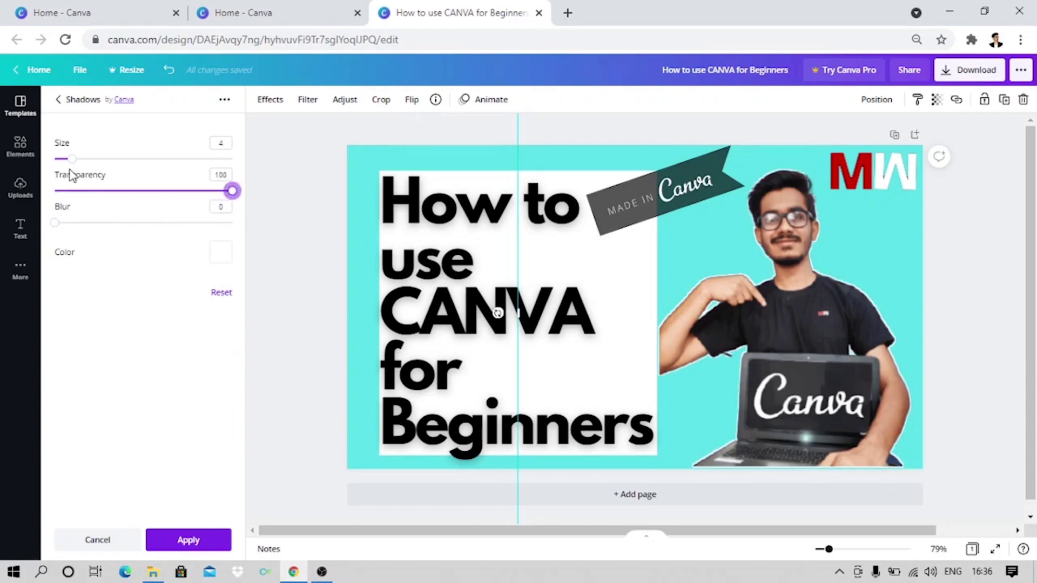
{"action": "left_click_drag", "start_coordinate": [73, 160], "coordinate": [100, 165]}
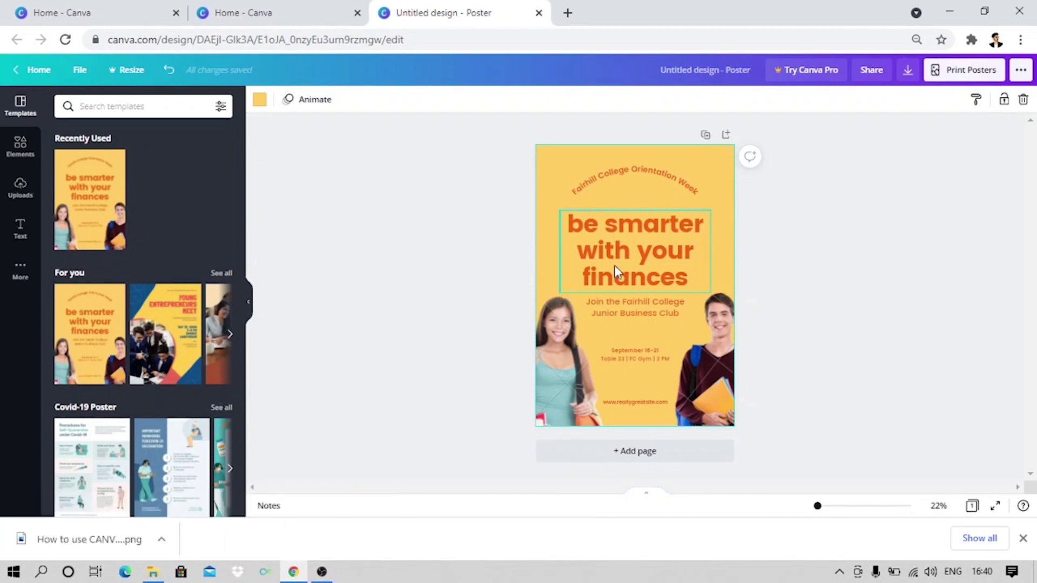
Select the curved title, headline and subtitle together and move them slightly higher
{"action": "mouse_move", "coordinate": [614, 265]}
{"action": "left_mouse_down"}
{"action": "mouse_move", "coordinate": [591, 263]}
{"action": "mouse_move", "coordinate": [619, 267]}
{"action": "left_mouse_up"}
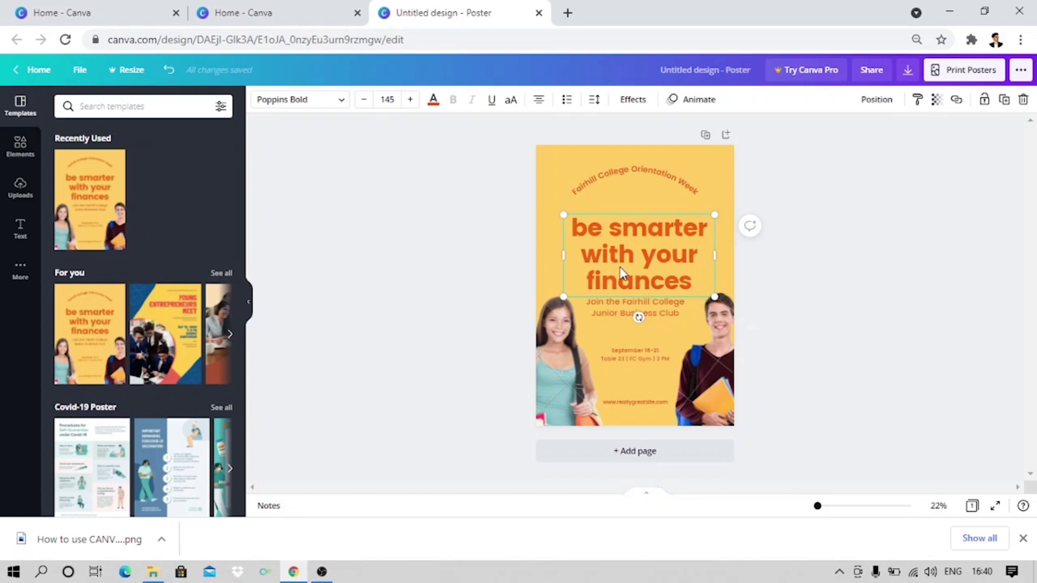
{"action": "left_click", "coordinate": [616, 172], "text": "shift"}
{"action": "left_click", "coordinate": [623, 316], "text": "shift"}
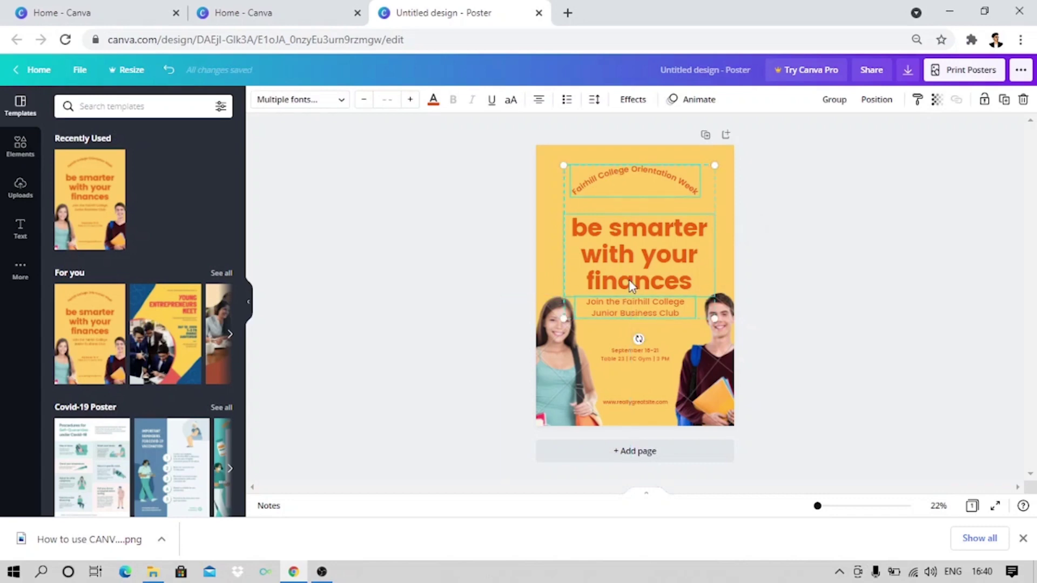
{"action": "mouse_move", "coordinate": [628, 279]}
{"action": "left_mouse_down"}
{"action": "mouse_move", "coordinate": [627, 270]}
{"action": "mouse_move", "coordinate": [622, 307]}
{"action": "mouse_move", "coordinate": [614, 294]}
{"action": "mouse_move", "coordinate": [580, 289]}
{"action": "mouse_move", "coordinate": [626, 291]}
{"action": "mouse_move", "coordinate": [625, 269]}
{"action": "left_mouse_up"}
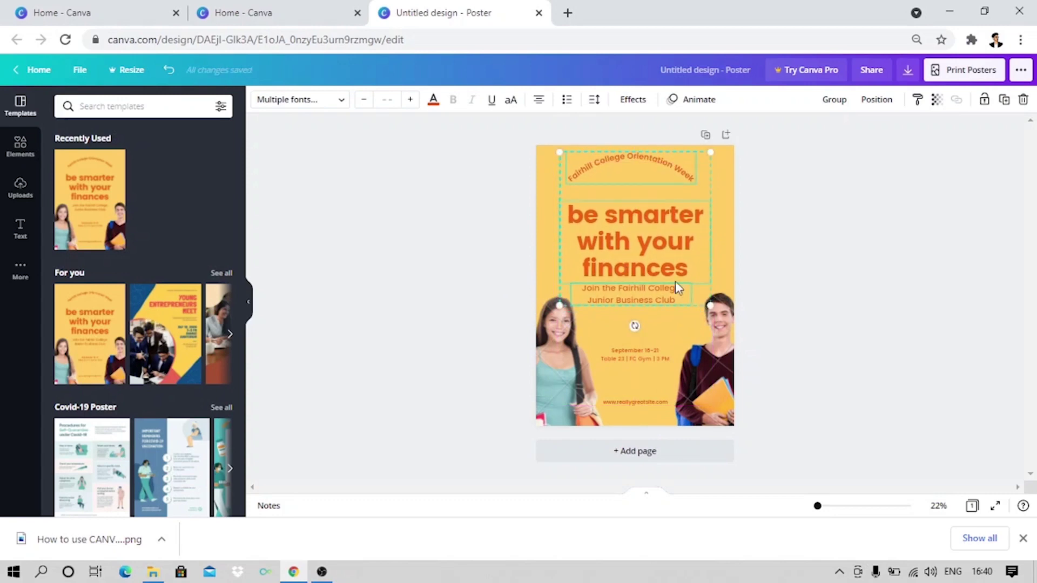
{"action": "left_click", "coordinate": [724, 283]}
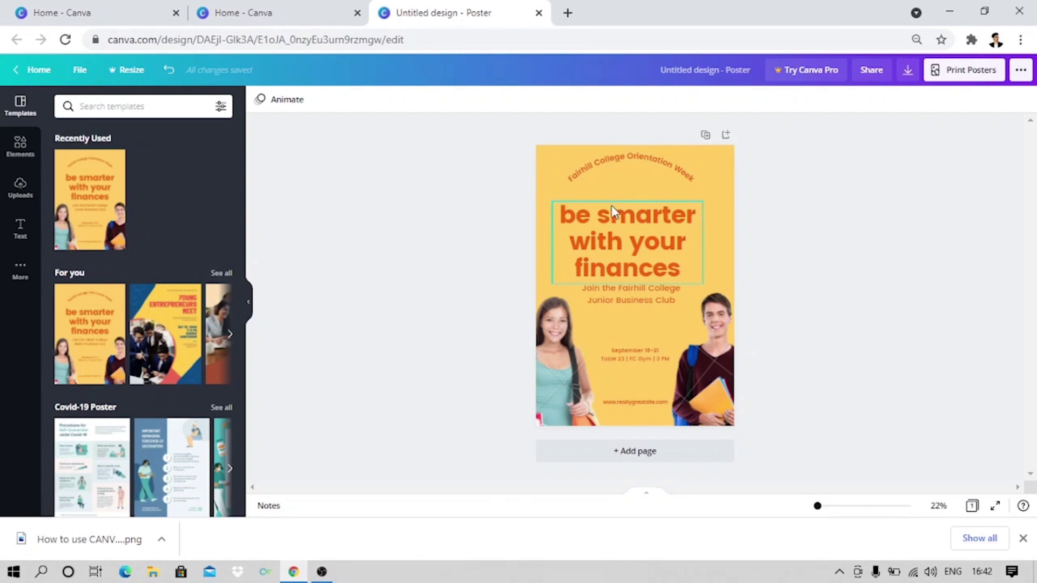
Move the headline and curved title together, then reposition the headline up and left on its own
{"action": "left_click", "coordinate": [611, 203]}
{"action": "left_click", "coordinate": [625, 168], "text": "shift"}
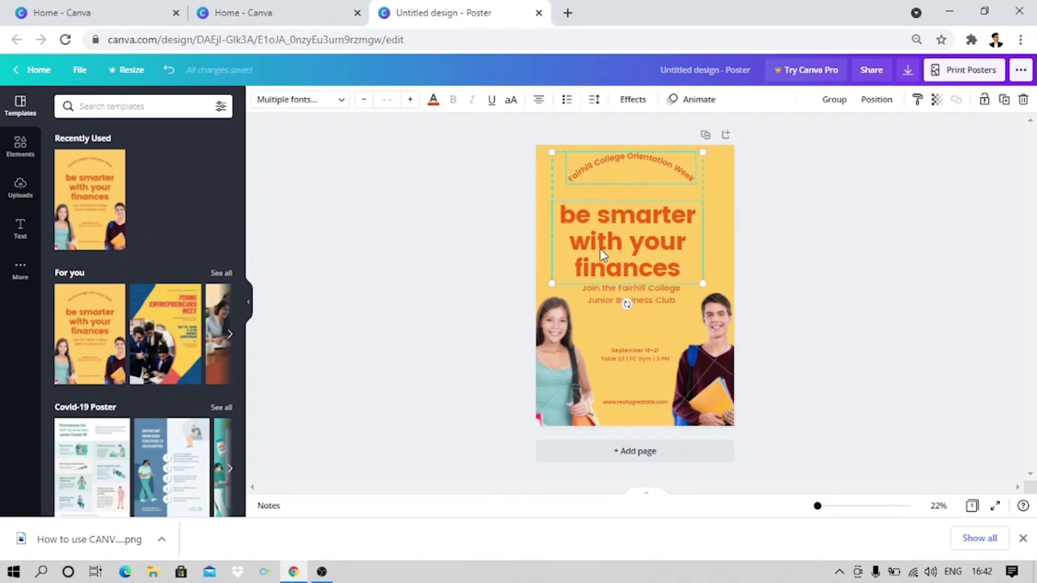
{"action": "left_click_drag", "start_coordinate": [603, 248], "coordinate": [565, 310]}
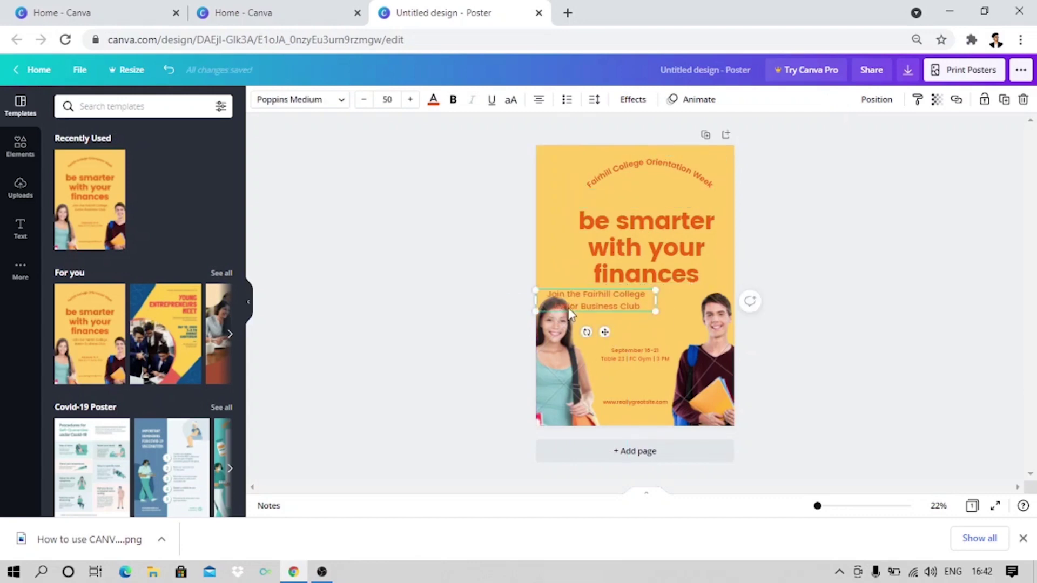
{"action": "left_click", "coordinate": [627, 257]}
{"action": "left_click_drag", "start_coordinate": [627, 257], "coordinate": [617, 250]}
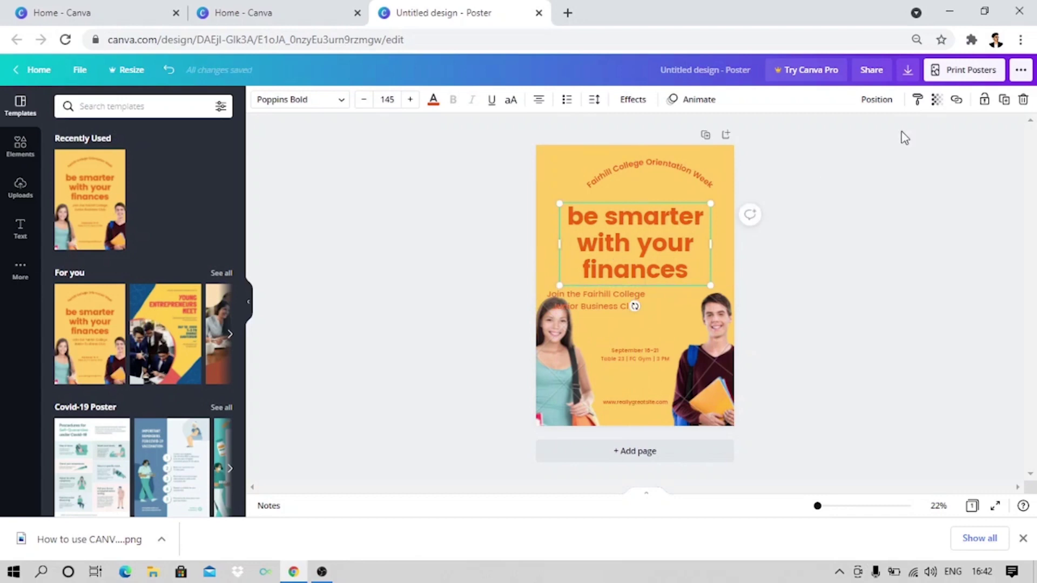
Lock the headline, unlock it to shift it slightly lower, then lock it again
{"action": "left_click", "coordinate": [983, 99]}
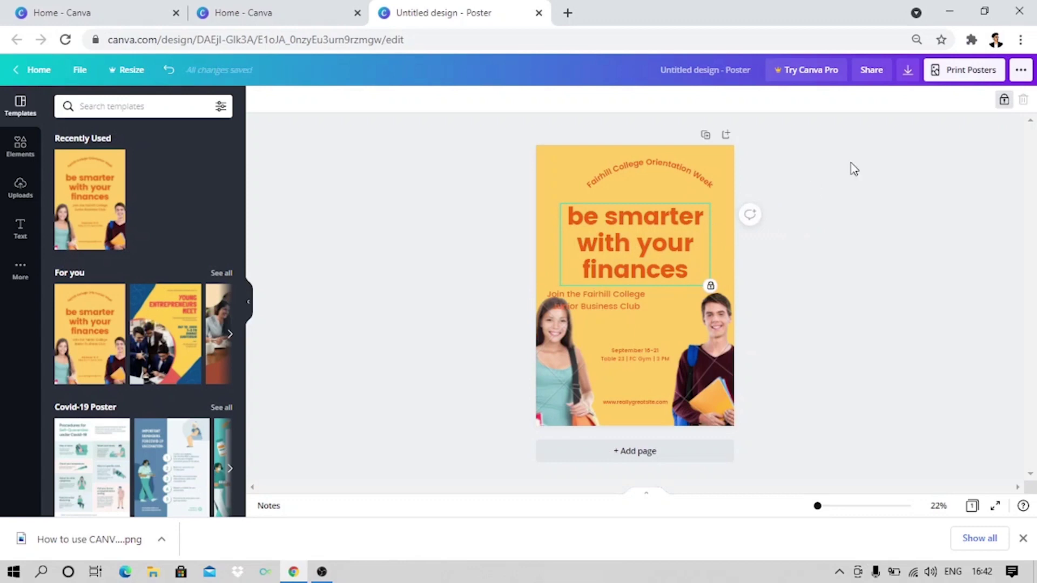
{"action": "left_click", "coordinate": [1003, 99]}
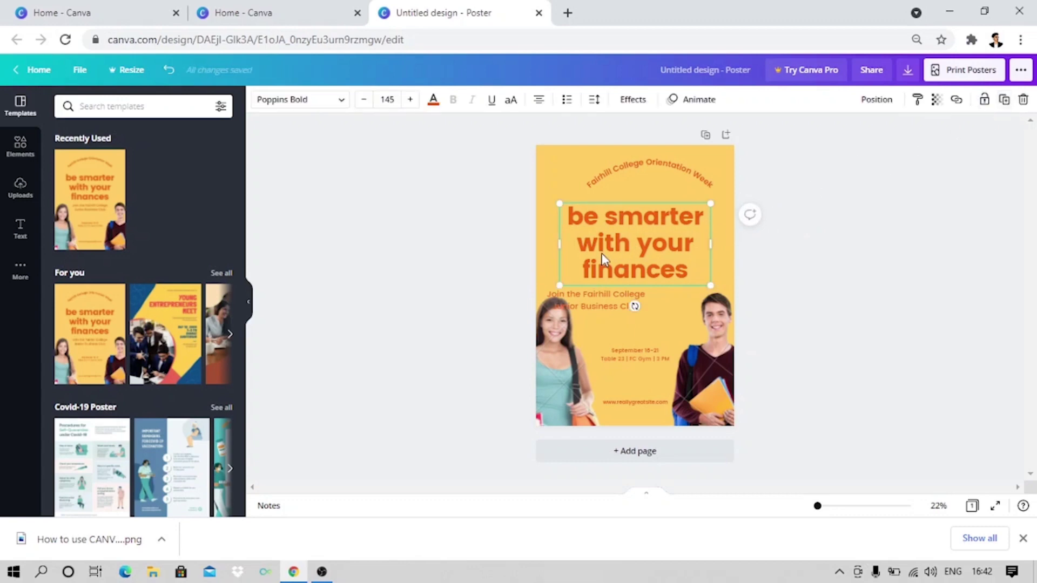
{"action": "mouse_move", "coordinate": [601, 253]}
{"action": "left_mouse_down"}
{"action": "mouse_move", "coordinate": [583, 234]}
{"action": "mouse_move", "coordinate": [590, 272]}
{"action": "mouse_move", "coordinate": [605, 262]}
{"action": "left_mouse_up"}
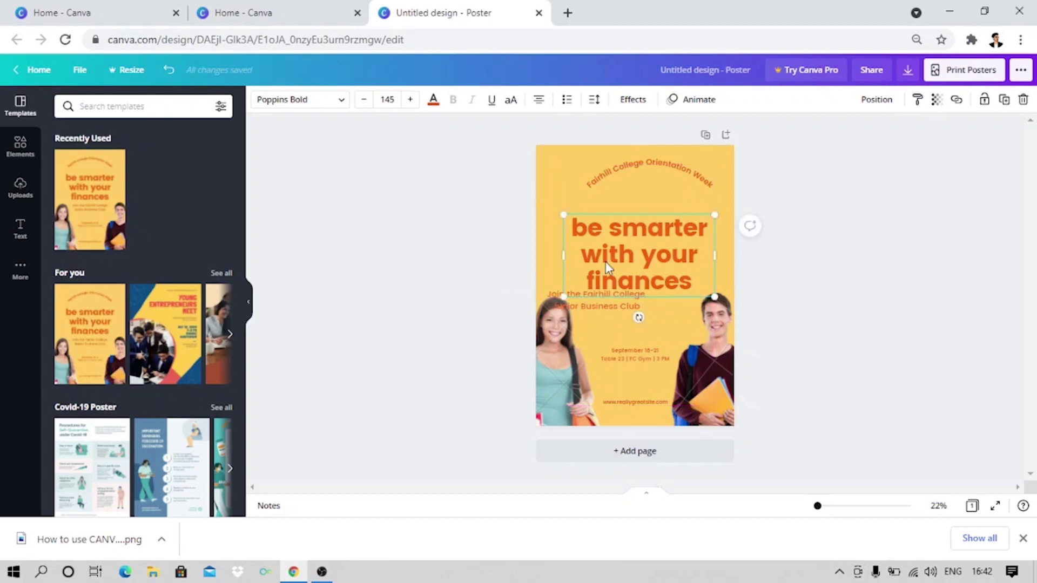
{"action": "double_click", "coordinate": [605, 261]}
{"action": "left_click", "coordinate": [983, 99]}
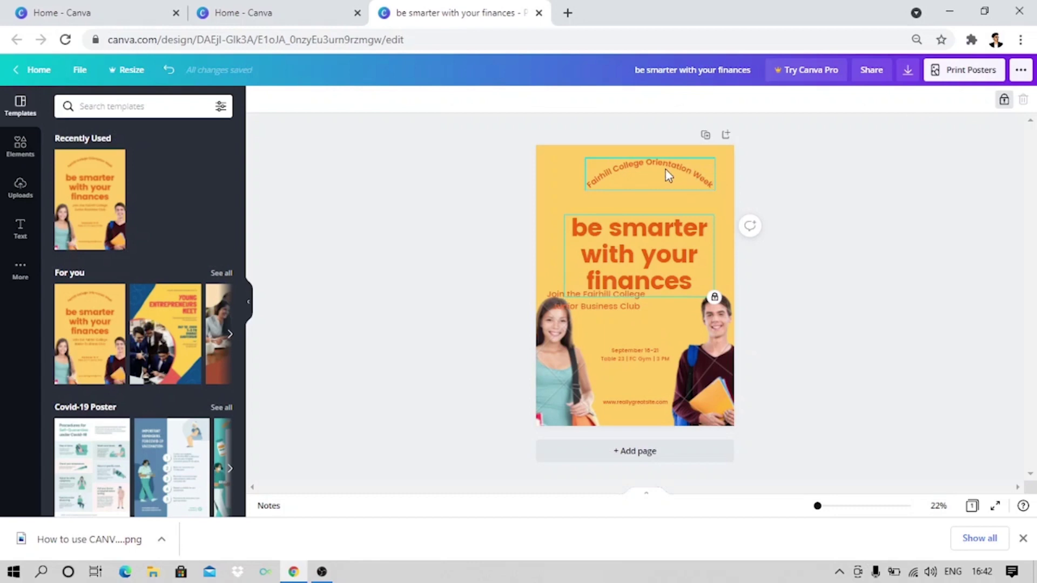
Nudge the curved 'Fairhill College Orientation Week' title down, lock it, then unlock it
{"action": "left_click_drag", "start_coordinate": [668, 173], "coordinate": [653, 193]}
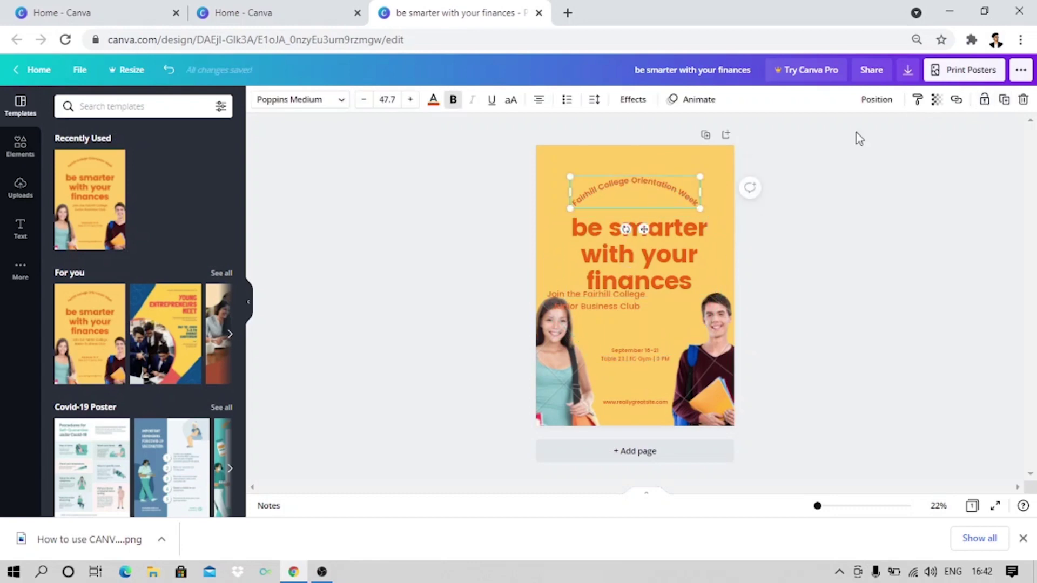
{"action": "left_click", "coordinate": [984, 99]}
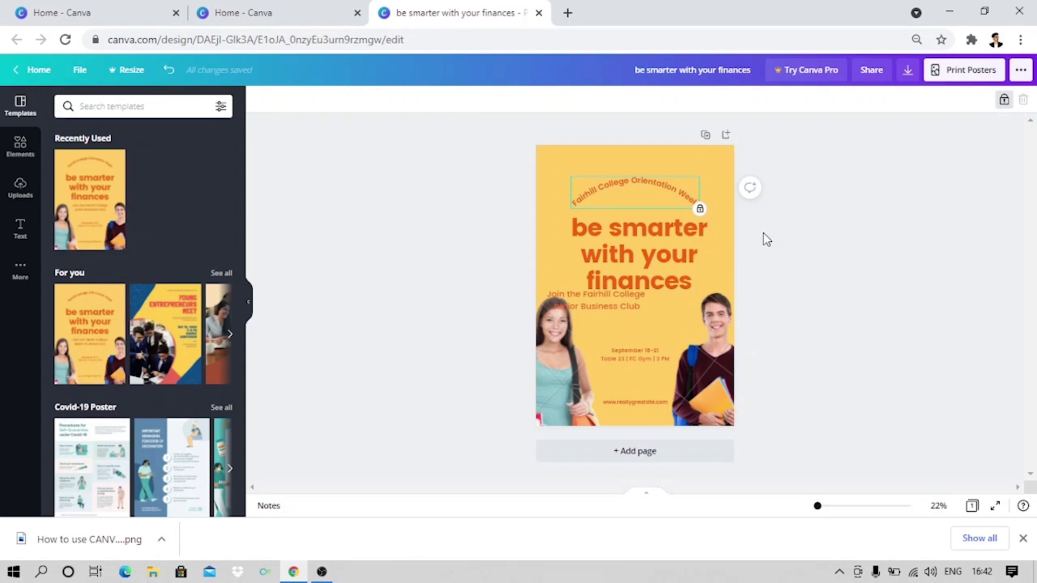
{"action": "left_click", "coordinate": [1003, 99]}
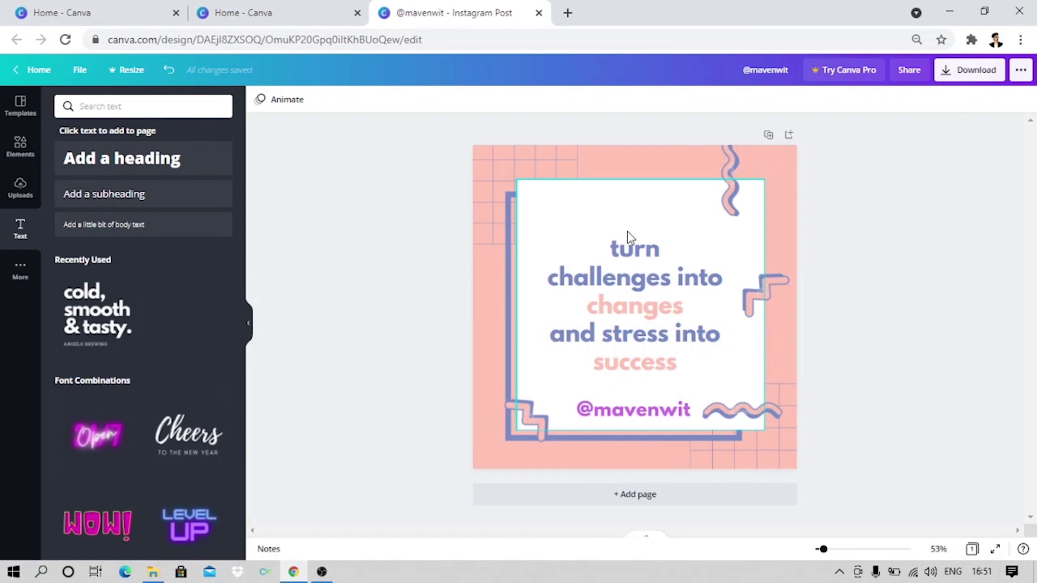
Link the handle text at the post's bottom to the pasted website address
{"action": "left_click", "coordinate": [596, 408]}
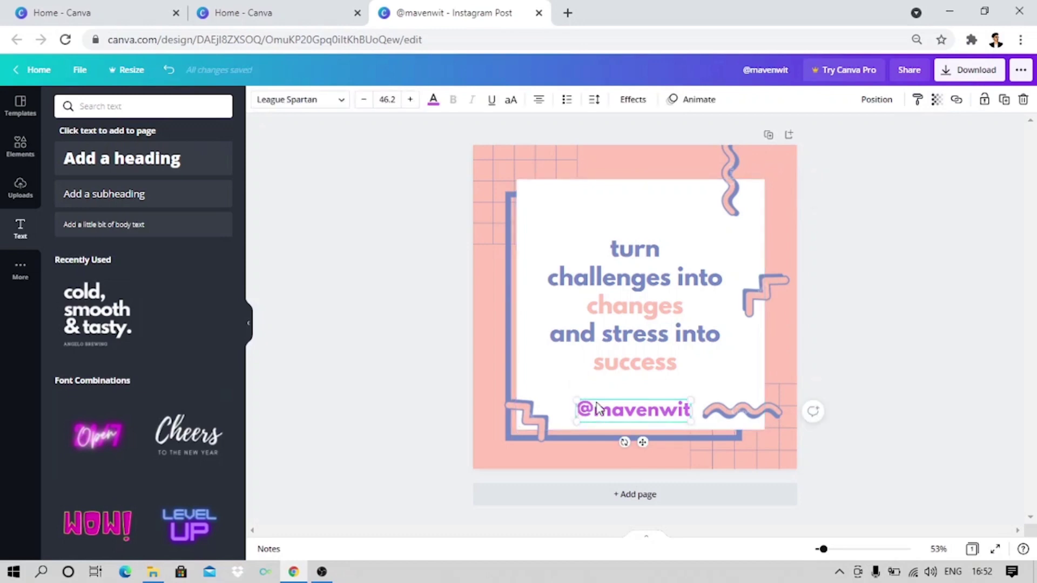
{"action": "left_click", "coordinate": [956, 99]}
{"action": "type", "text": "https://mavenwit.com/"}
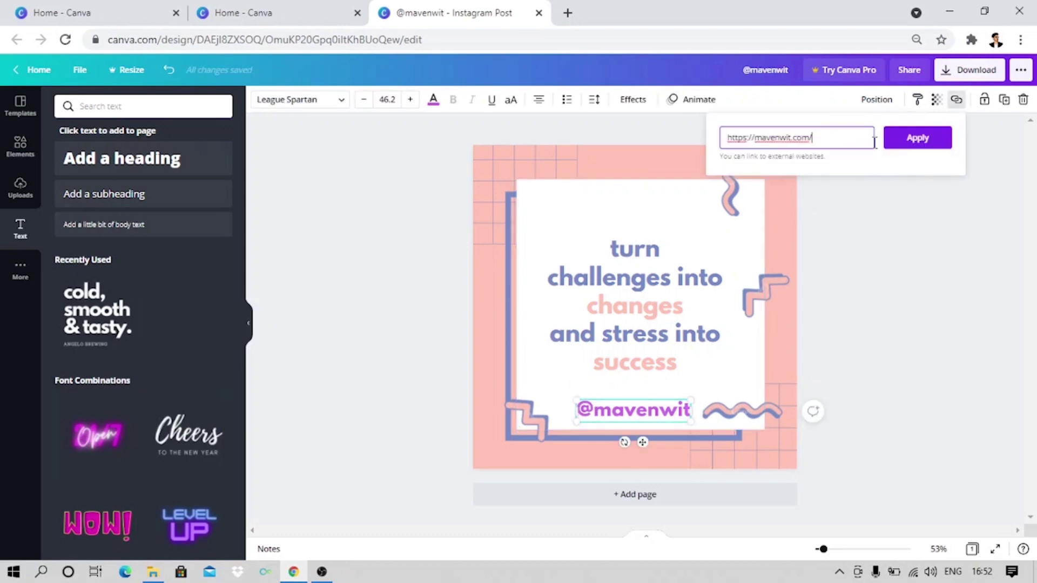
{"action": "left_click", "coordinate": [911, 138]}
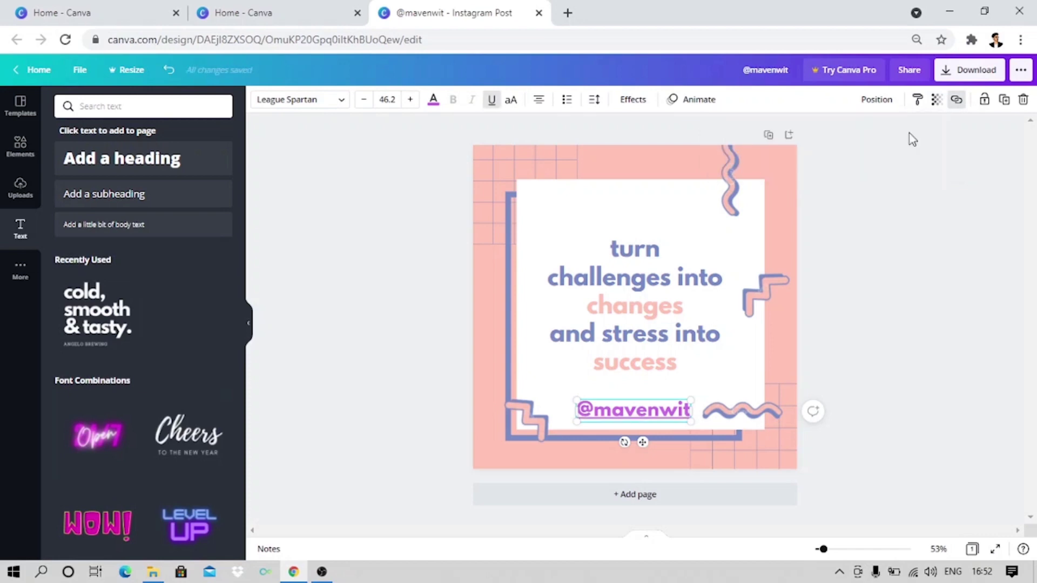
{"action": "left_click", "coordinate": [910, 134]}
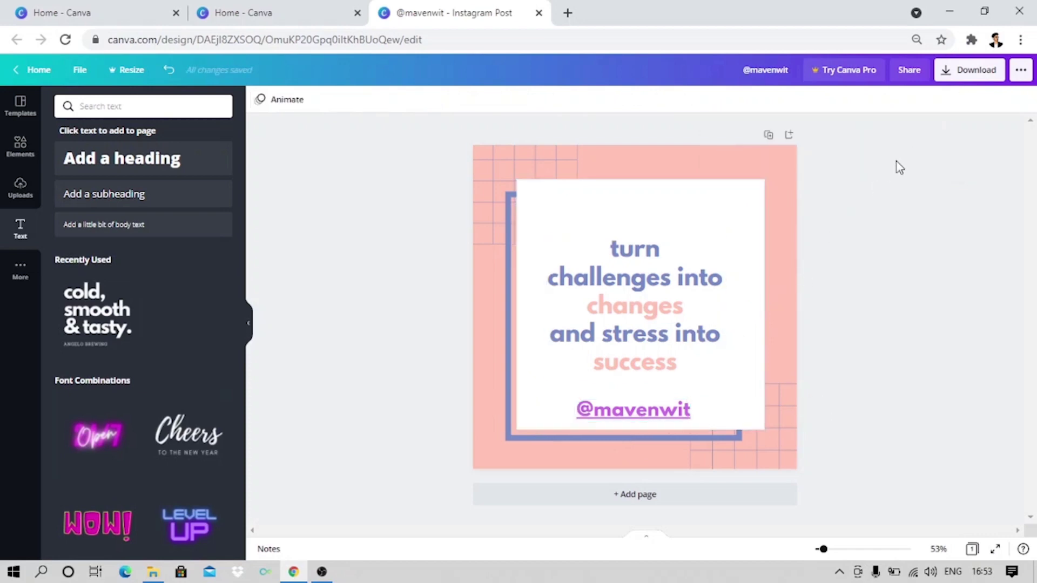
Download the post as a PDF Standard file and open the downloaded PDF
{"action": "left_click", "coordinate": [954, 80]}
{"action": "left_click", "coordinate": [917, 150]}
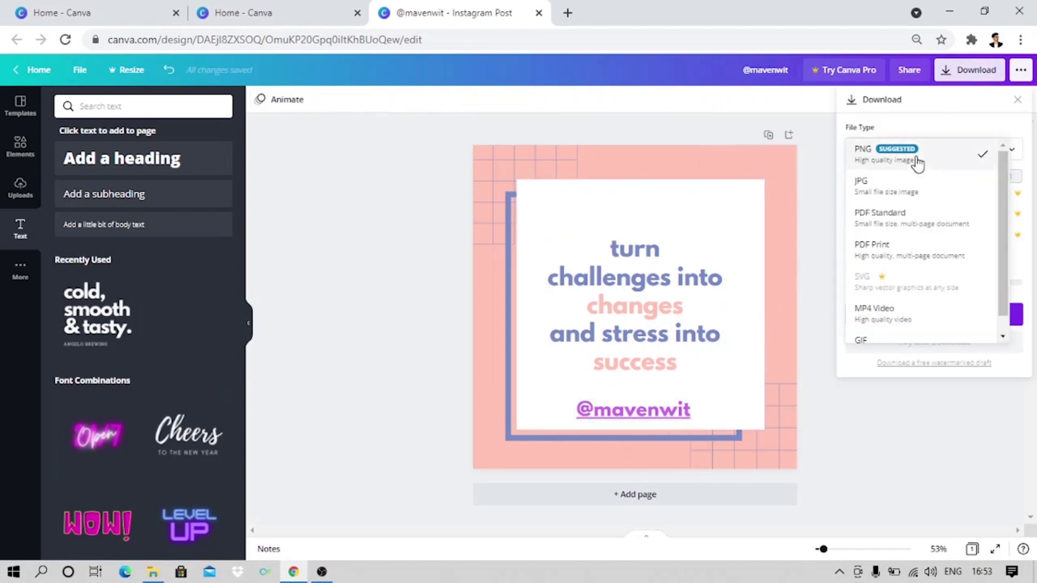
{"action": "left_click", "coordinate": [896, 216]}
{"action": "left_click", "coordinate": [902, 253]}
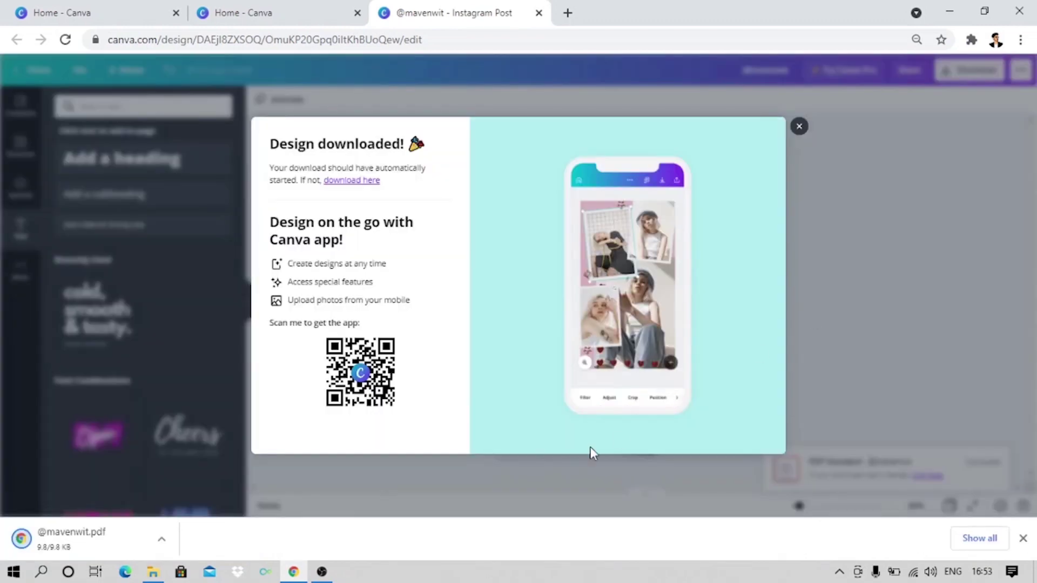
{"action": "left_click", "coordinate": [54, 535]}
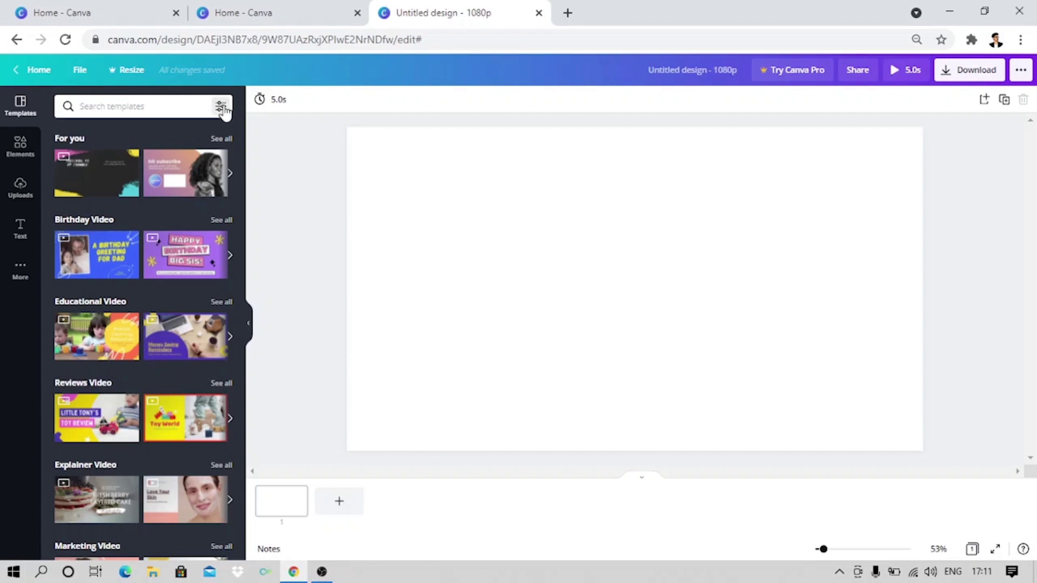
Filter the templates by the colour blue and browse the results
{"action": "left_click", "coordinate": [221, 106]}
{"action": "left_click", "coordinate": [121, 159]}
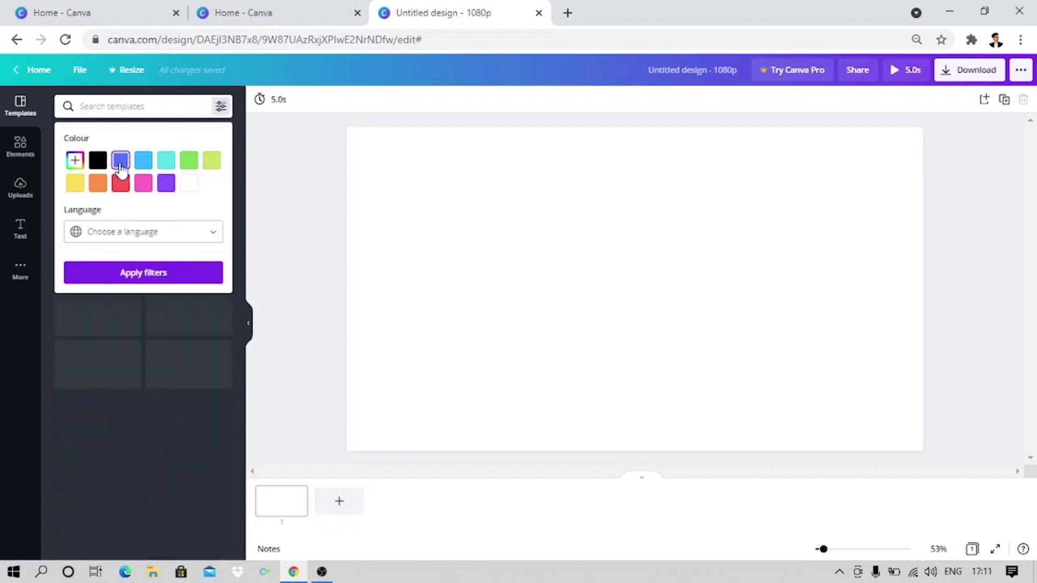
{"action": "left_click", "coordinate": [114, 275]}
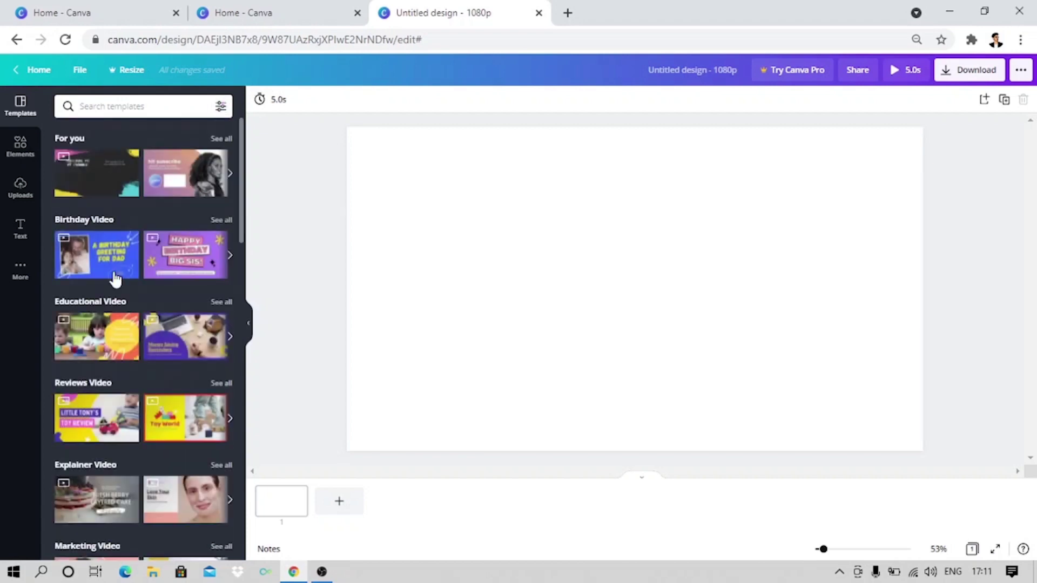
{"action": "scroll", "coordinate": [134, 369], "scroll_direction": "down", "scroll_amount": 20}
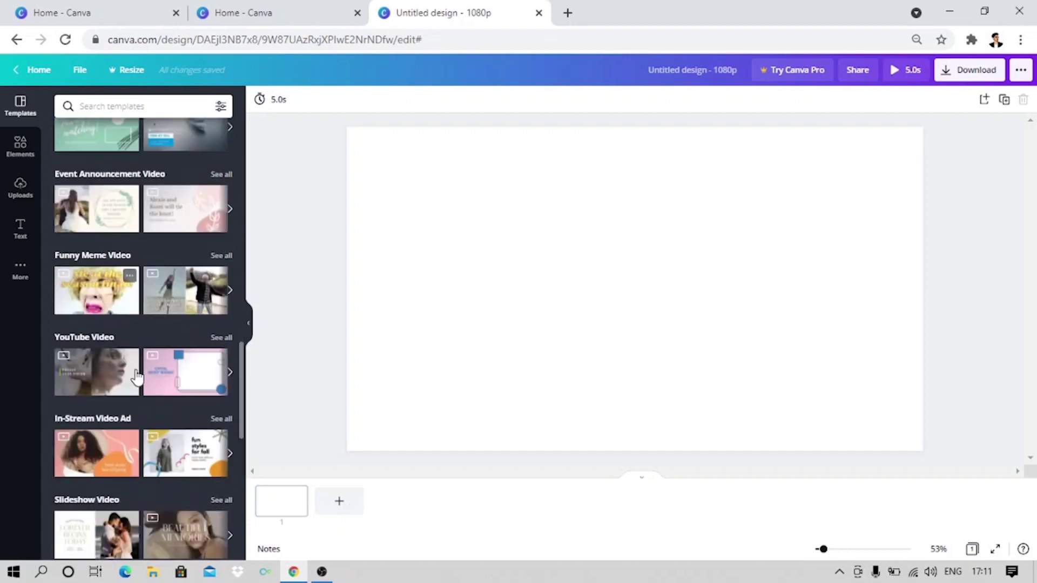
{"action": "scroll", "coordinate": [131, 432], "scroll_direction": "up", "scroll_amount": 6}
{"action": "scroll", "coordinate": [132, 432], "scroll_direction": "up", "scroll_amount": 10}
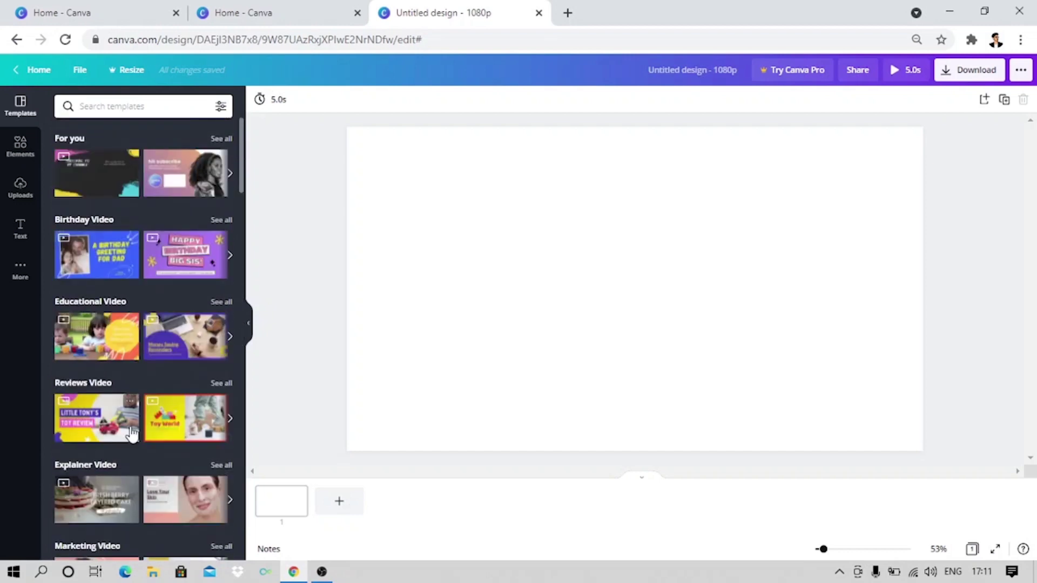
Search elements for 'cake' and filter the results to red
{"action": "left_click", "coordinate": [16, 156]}
{"action": "left_click", "coordinate": [139, 108]}
{"action": "type", "text": "cake"}
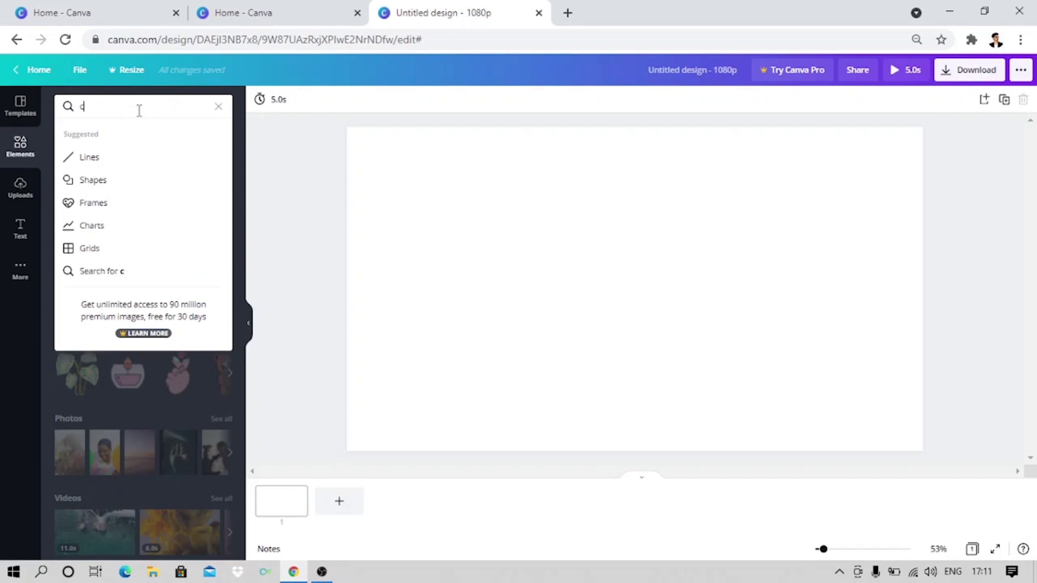
{"action": "key", "text": "Return"}
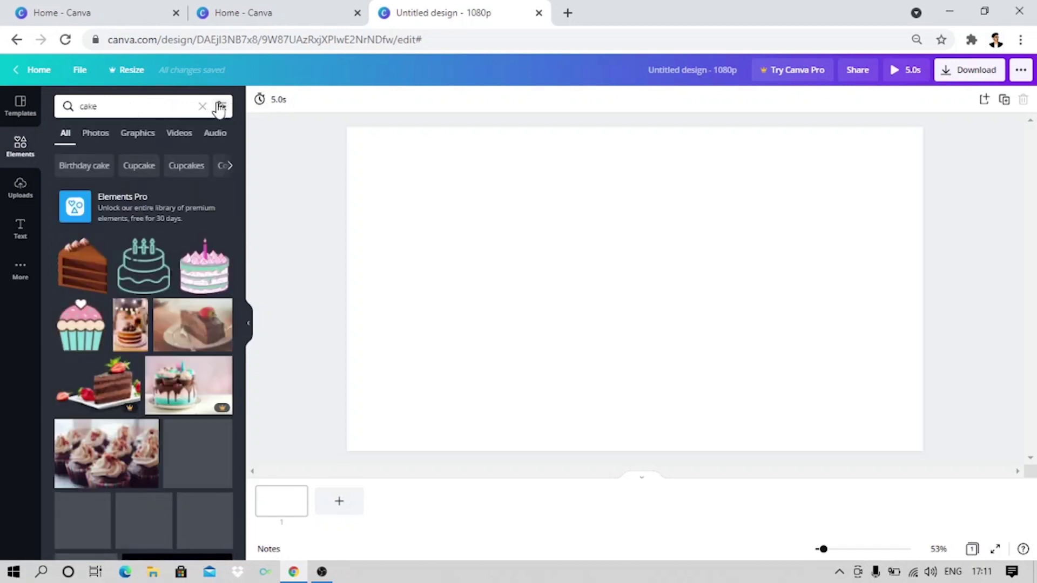
{"action": "left_click", "coordinate": [221, 106]}
{"action": "left_click", "coordinate": [120, 183]}
{"action": "left_click", "coordinate": [99, 348]}
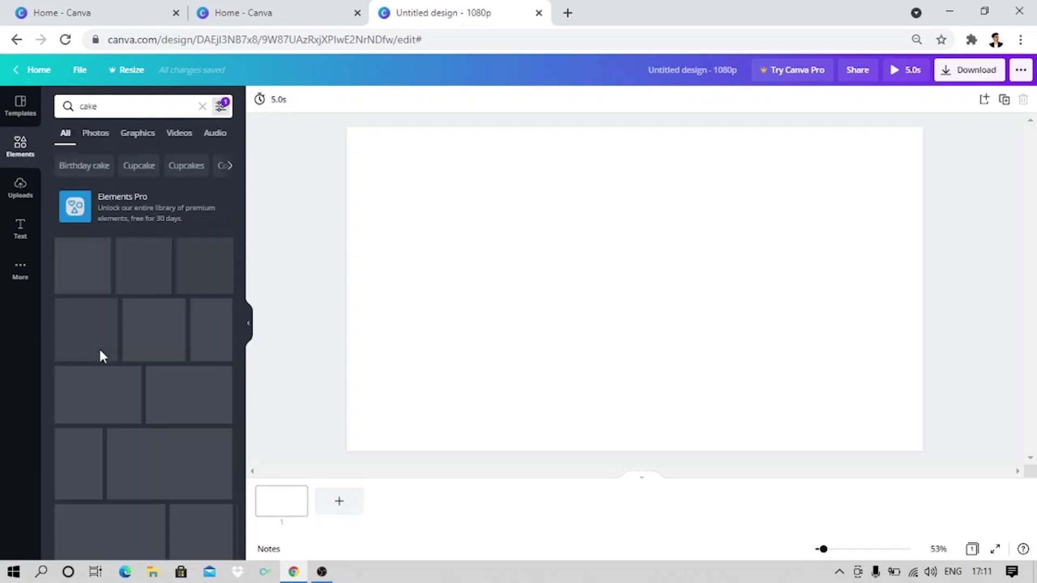
Browse the cake results under Photos, Videos, Audio, then All
{"action": "left_click", "coordinate": [97, 135]}
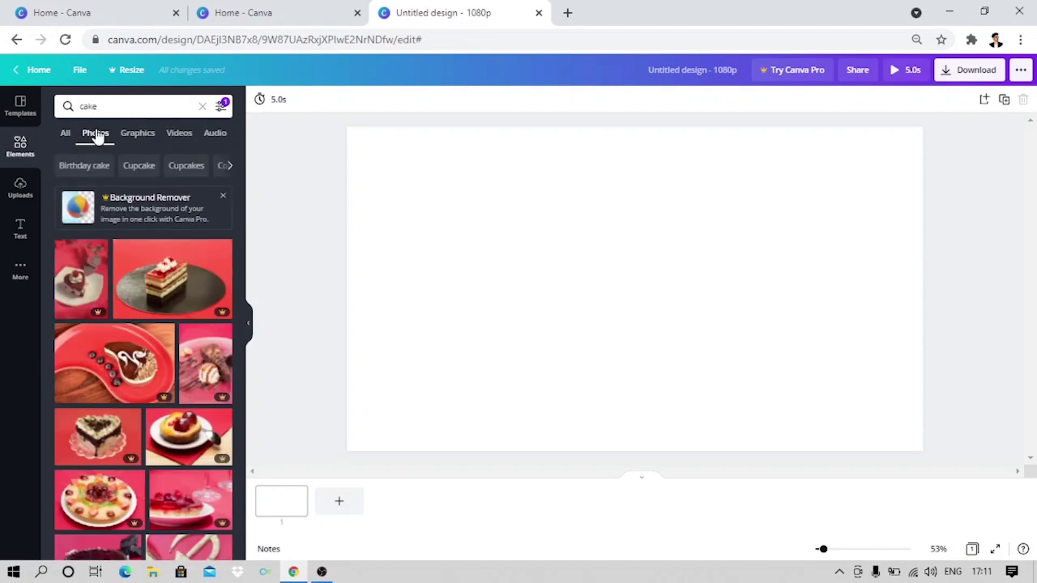
{"action": "left_click", "coordinate": [174, 133]}
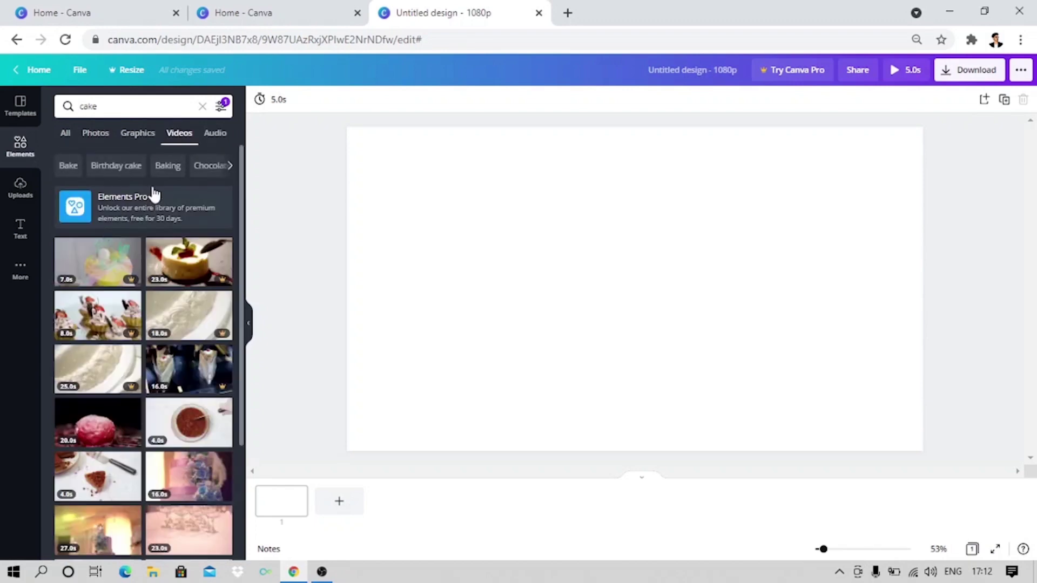
{"action": "left_click", "coordinate": [214, 135]}
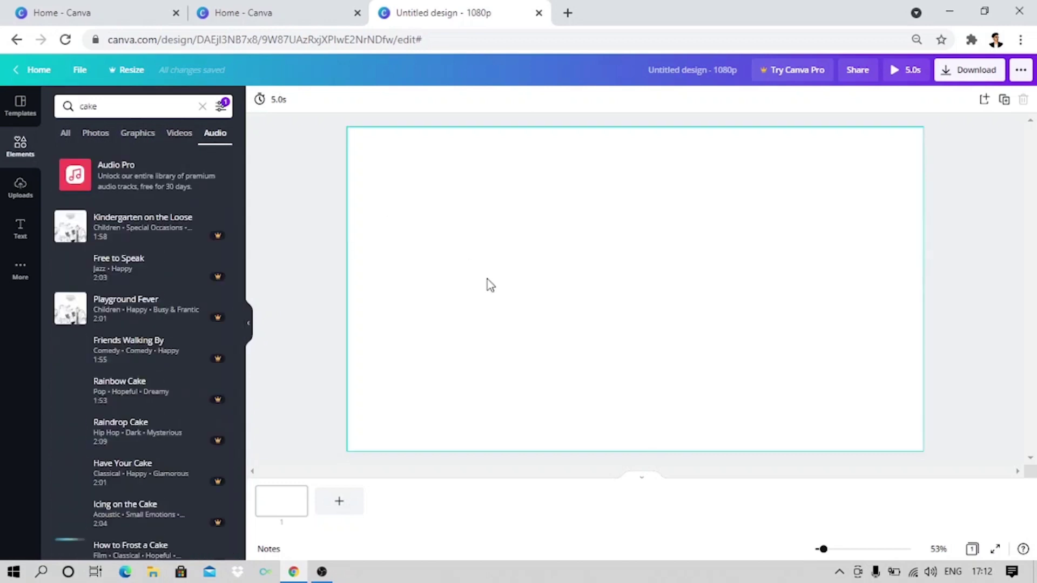
{"action": "left_click", "coordinate": [64, 135]}
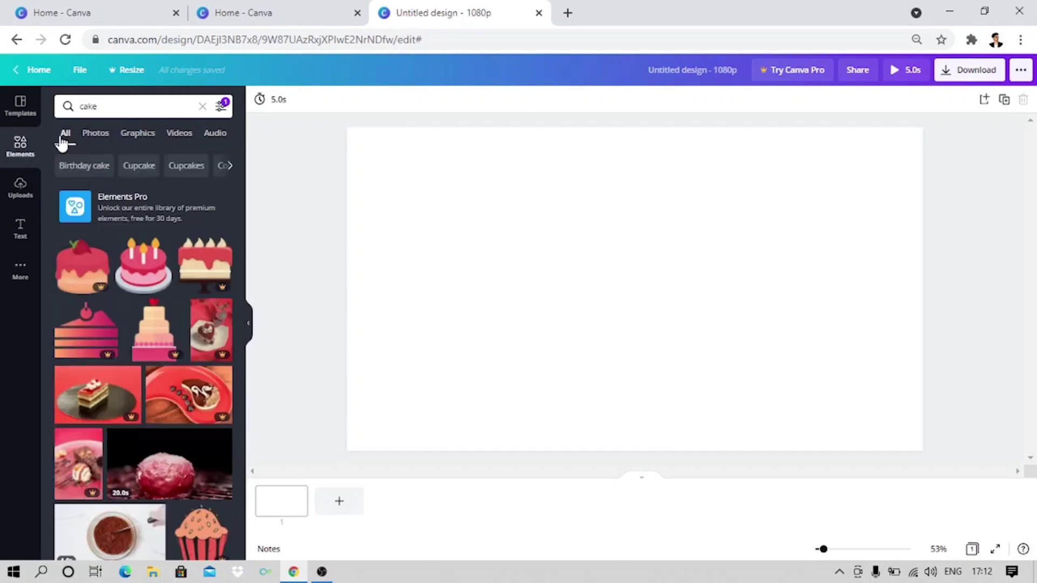